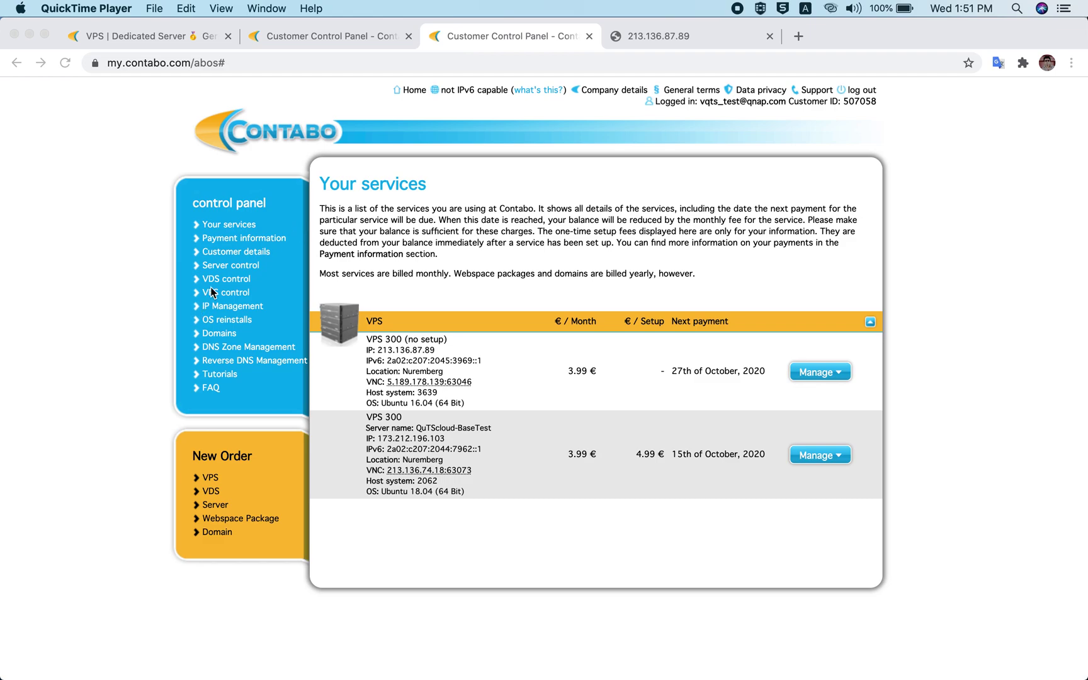
Open the new VPS order page, look over the plans, and customize the VPS 300 at 3.99 EUR per month.
{"action": "left_click", "coordinate": [229, 477]}
{"action": "left_click", "coordinate": [210, 478]}
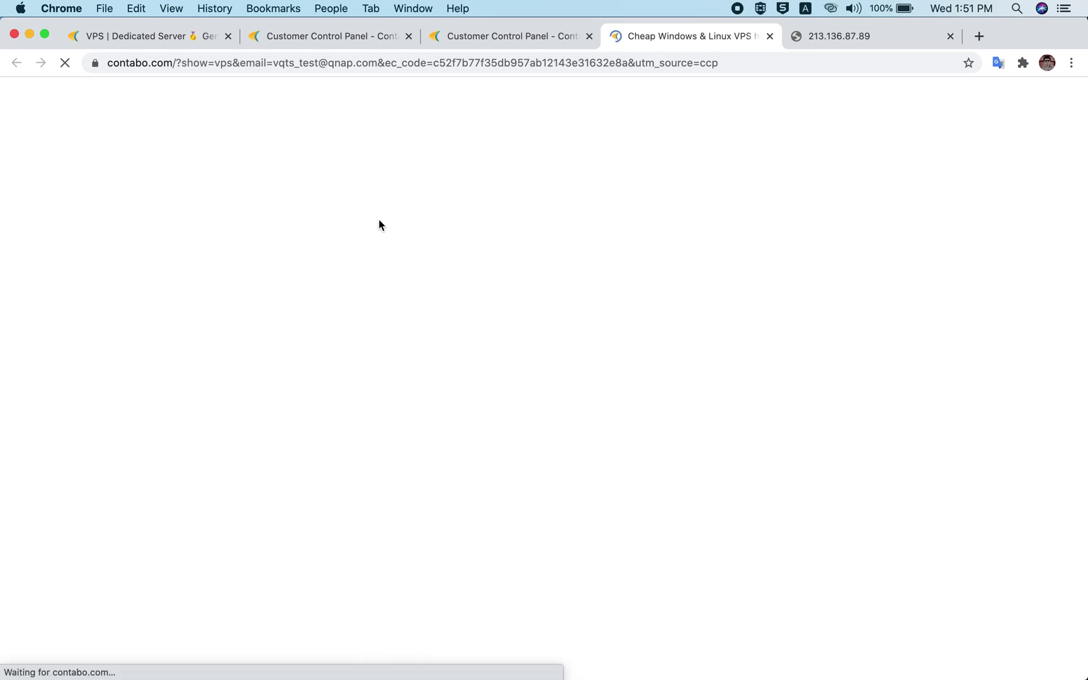
{"action": "scroll", "coordinate": [376, 437], "scroll_direction": "down", "scroll_amount": 15}
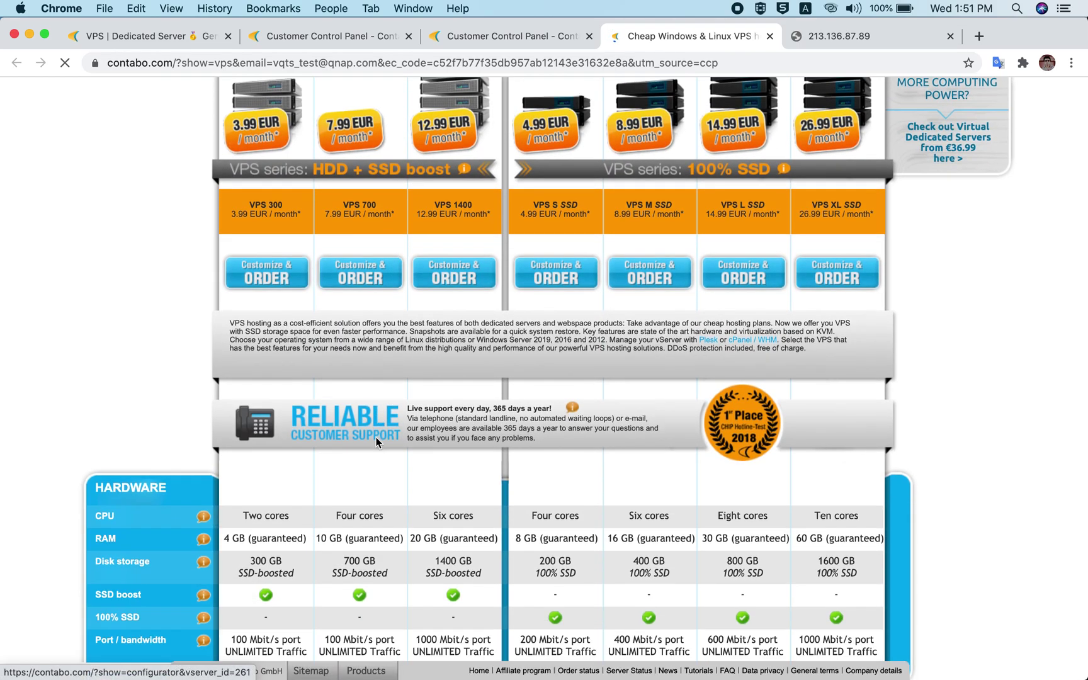
{"action": "scroll", "coordinate": [376, 441], "scroll_direction": "up", "scroll_amount": 20}
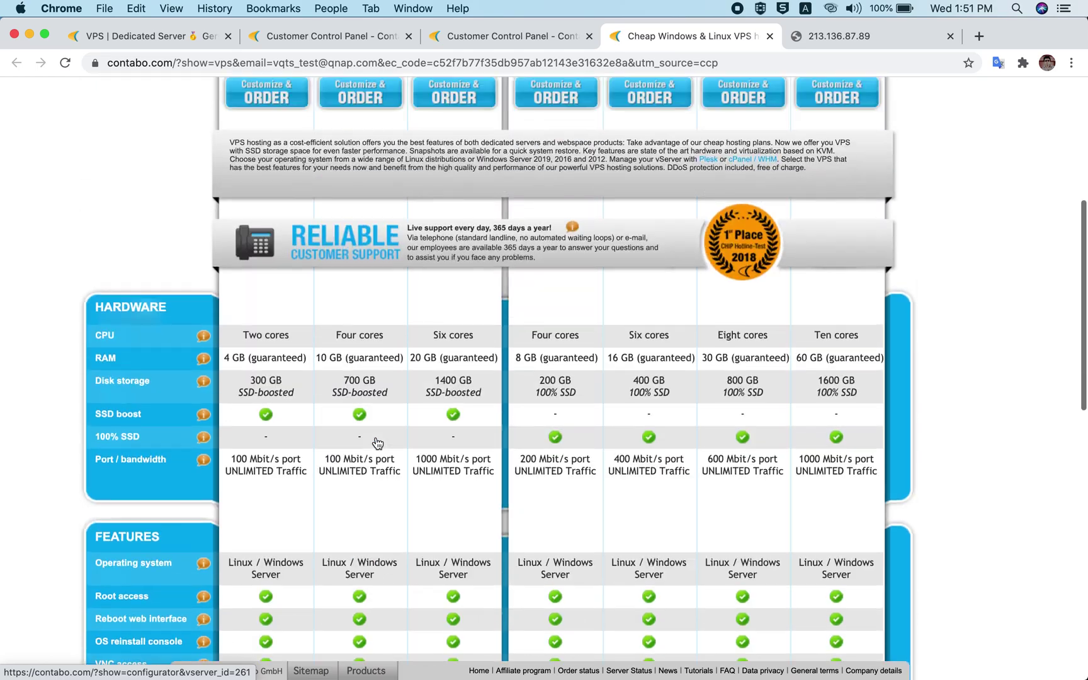
{"action": "scroll", "coordinate": [376, 437], "scroll_direction": "up", "scroll_amount": 3}
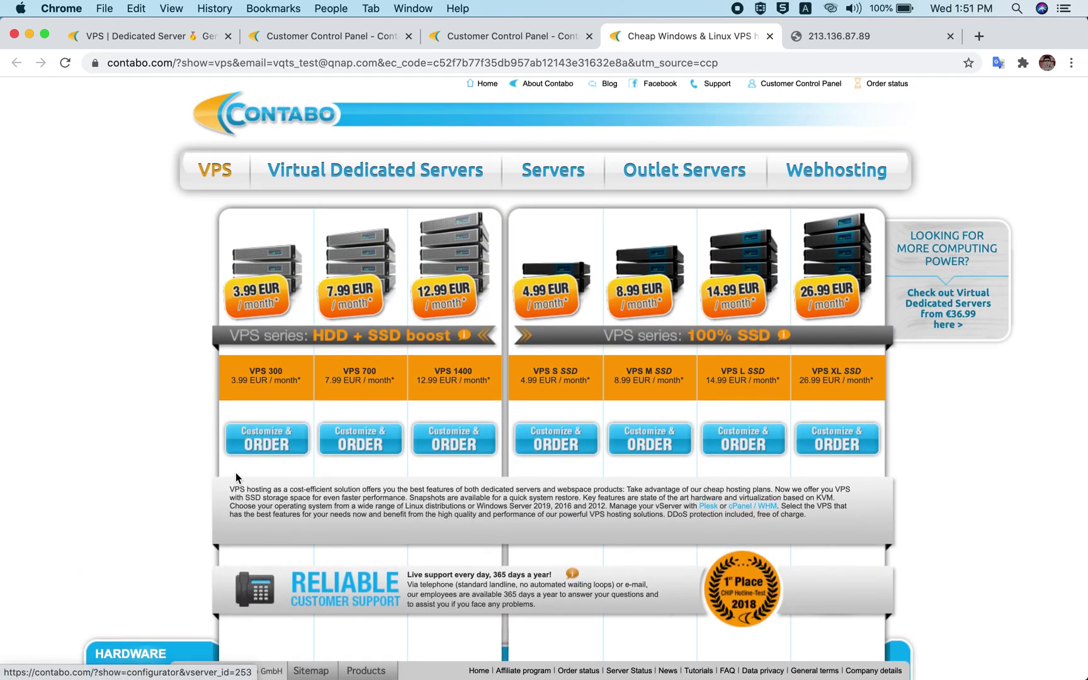
{"action": "mouse_move", "coordinate": [264, 343]}
{"action": "left_click", "coordinate": [272, 448]}
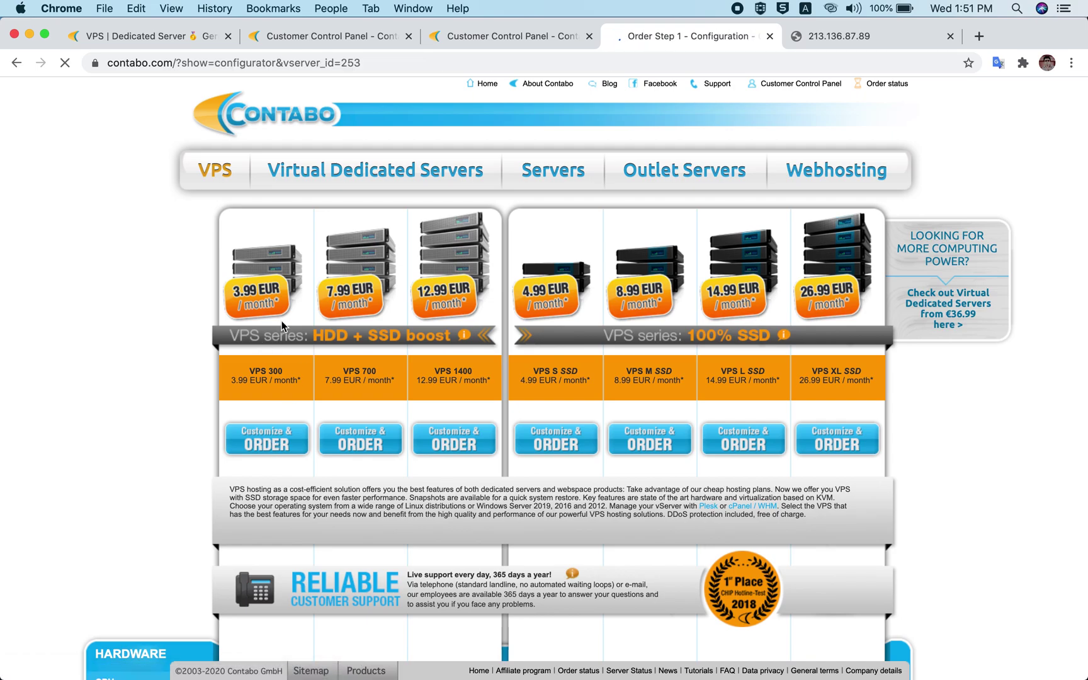
Examine the VPS 300 configurator's included features, operating systems, administration panels, add-ons and prepayment period.
{"action": "scroll", "coordinate": [409, 426], "scroll_direction": "down", "scroll_amount": 6}
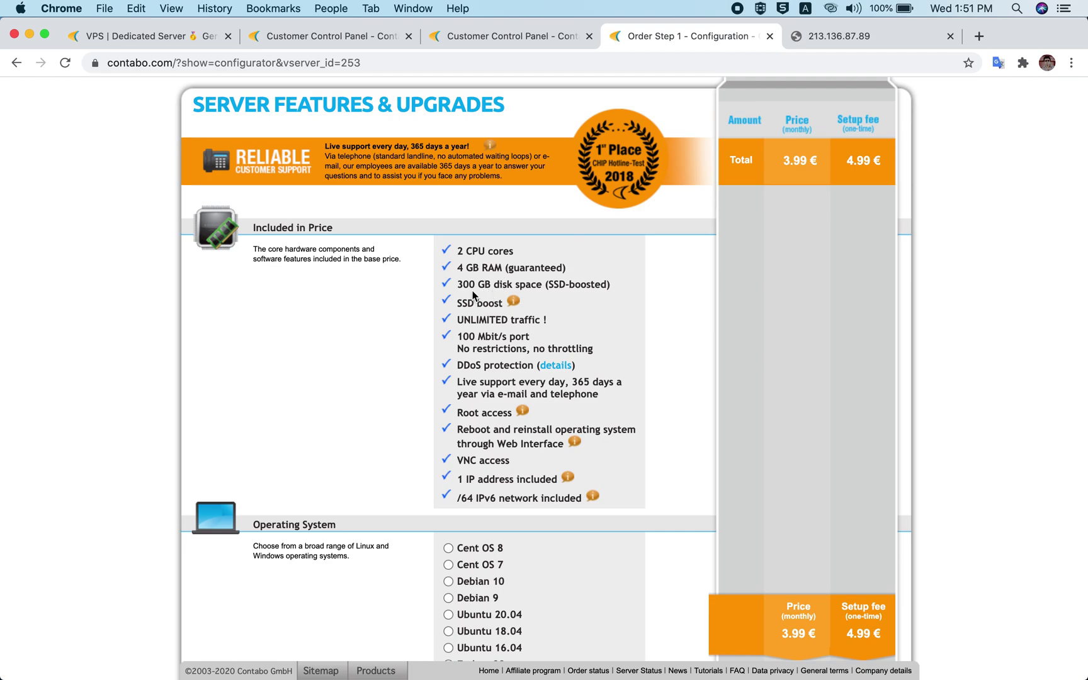
{"action": "scroll", "coordinate": [463, 375], "scroll_direction": "down", "scroll_amount": 10}
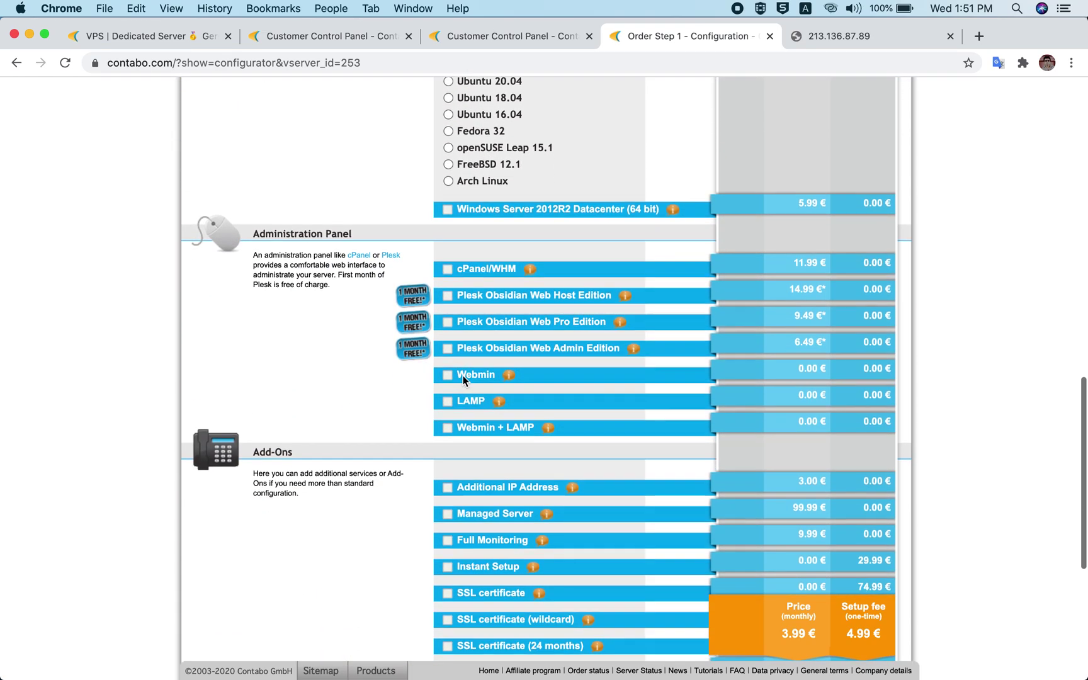
{"action": "scroll", "coordinate": [463, 375], "scroll_direction": "down", "scroll_amount": 3}
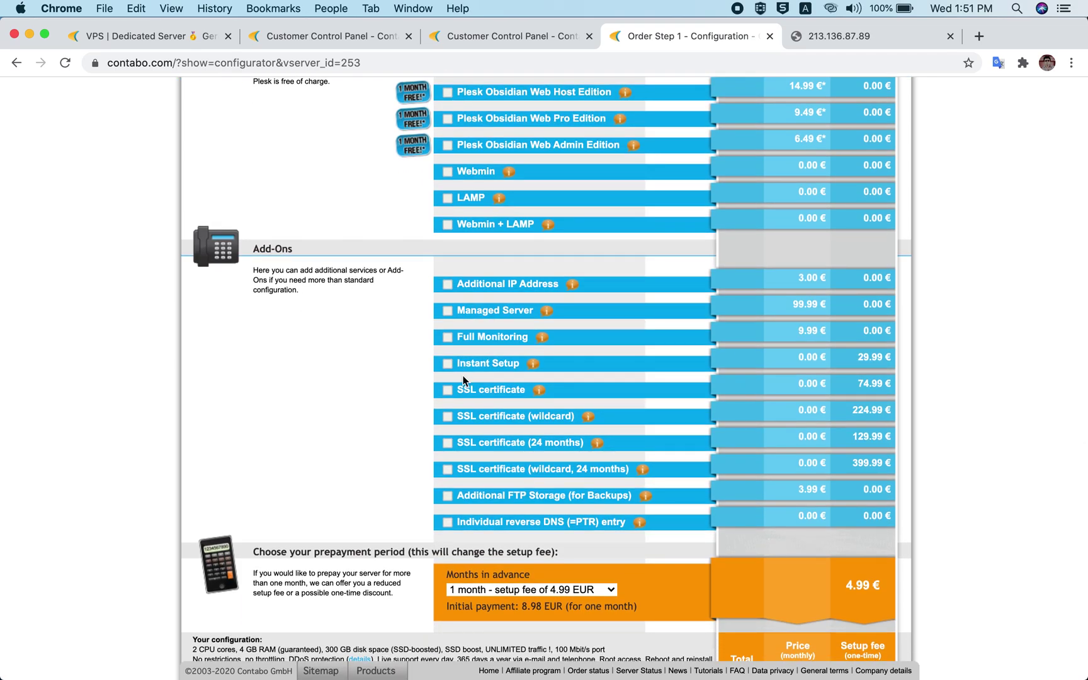
{"action": "scroll", "coordinate": [463, 375], "scroll_direction": "up", "scroll_amount": 4}
{"action": "scroll", "coordinate": [463, 375], "scroll_direction": "up", "scroll_amount": 10}
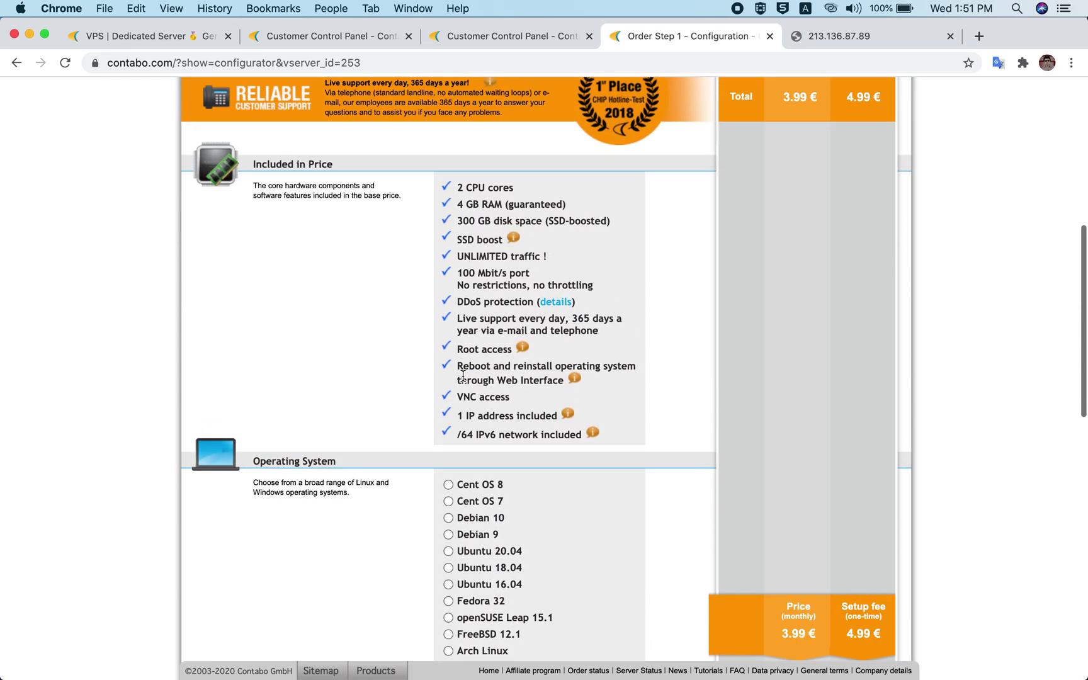
{"action": "scroll", "coordinate": [463, 375], "scroll_direction": "down", "scroll_amount": 4}
{"action": "scroll", "coordinate": [463, 375], "scroll_direction": "up", "scroll_amount": 5}
{"action": "scroll", "coordinate": [463, 375], "scroll_direction": "down", "scroll_amount": 4}
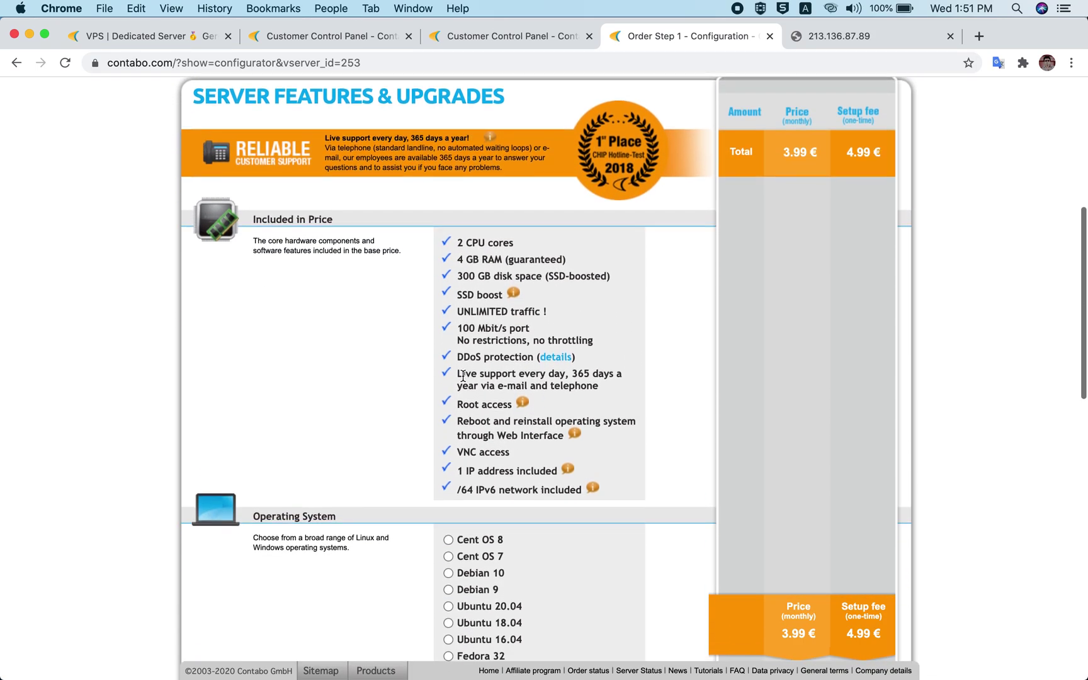
{"action": "scroll", "coordinate": [463, 375], "scroll_direction": "down", "scroll_amount": 2}
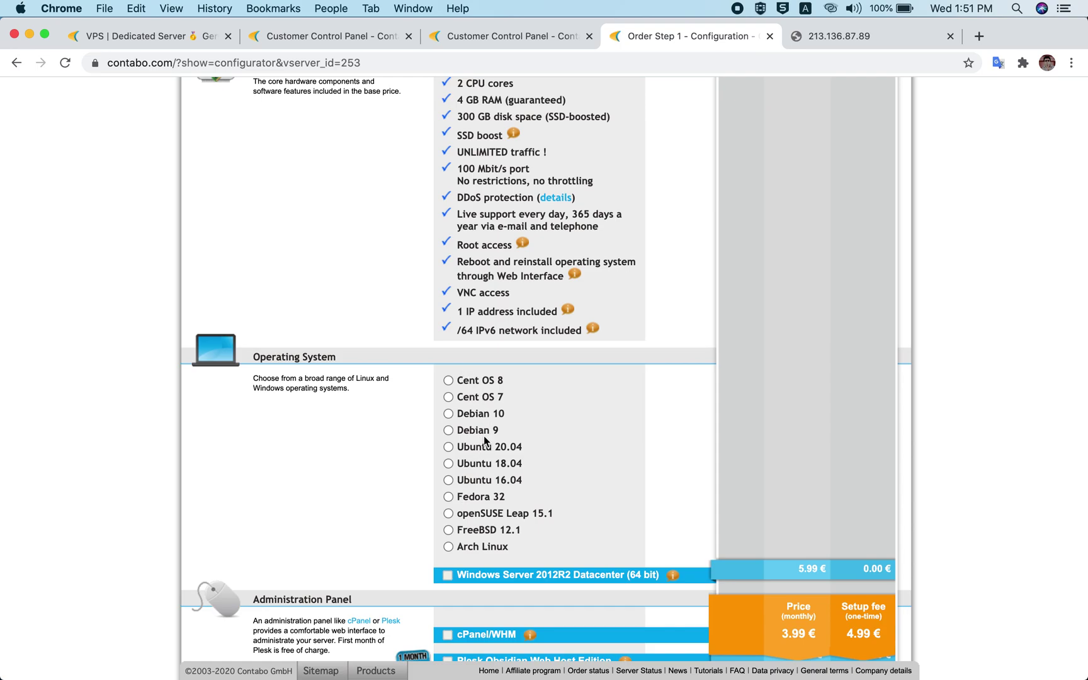
{"action": "scroll", "coordinate": [478, 370], "scroll_direction": "up", "scroll_amount": 2}
{"action": "scroll", "coordinate": [476, 365], "scroll_direction": "up", "scroll_amount": 3}
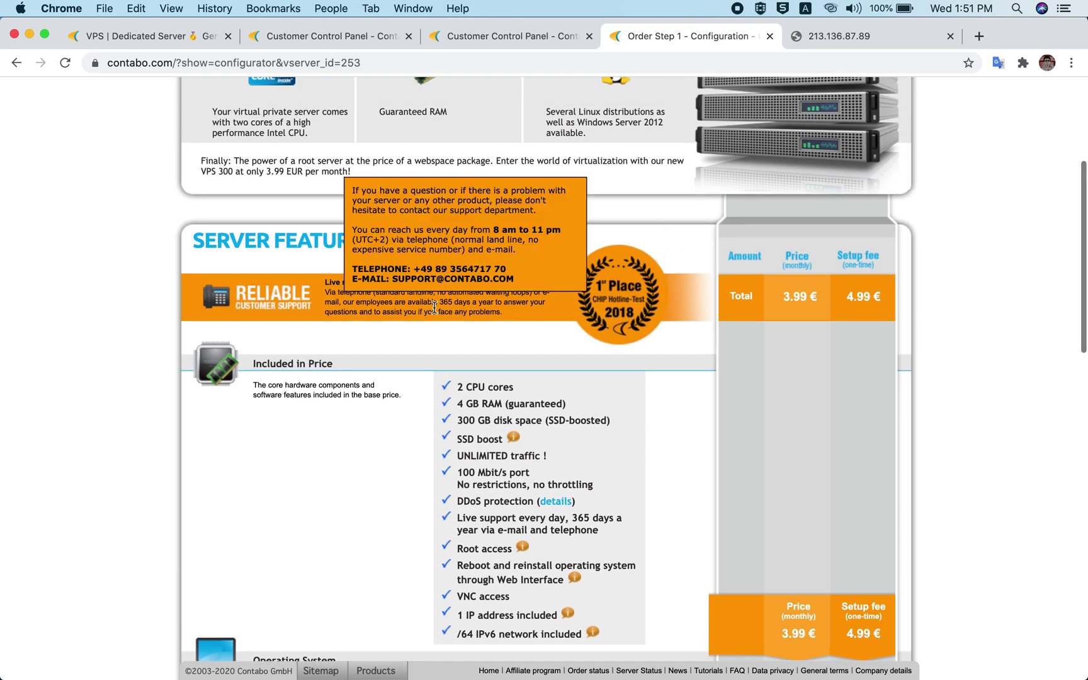
{"action": "scroll", "coordinate": [476, 536], "scroll_direction": "down", "scroll_amount": 3}
{"action": "scroll", "coordinate": [475, 536], "scroll_direction": "down", "scroll_amount": 3}
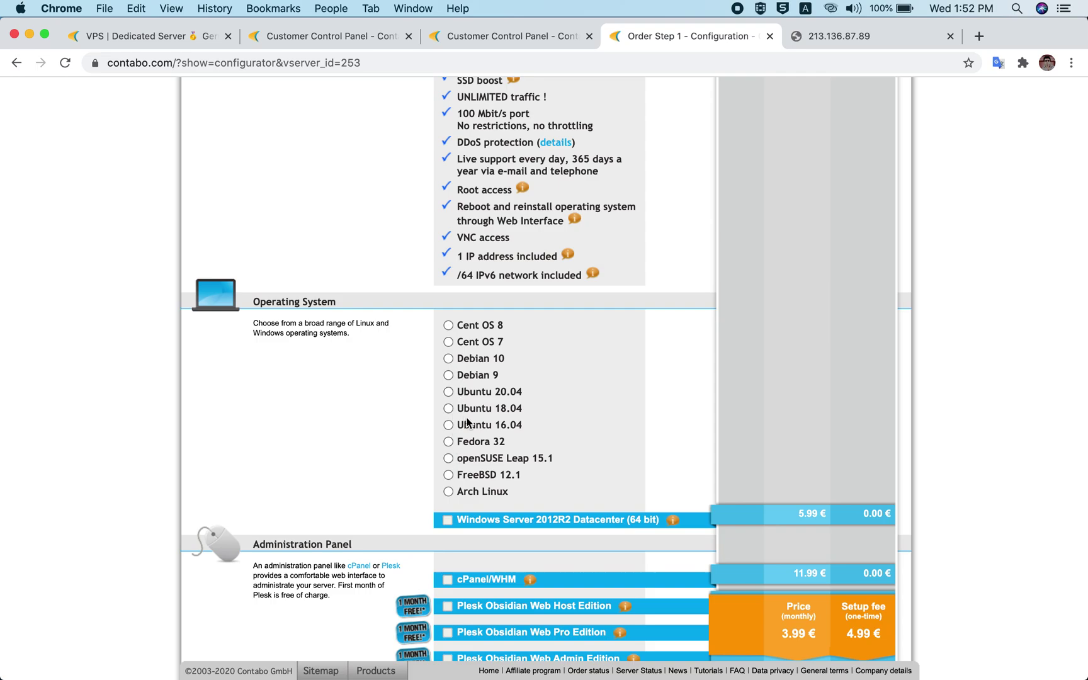
{"action": "scroll", "coordinate": [459, 418], "scroll_direction": "down", "scroll_amount": 10}
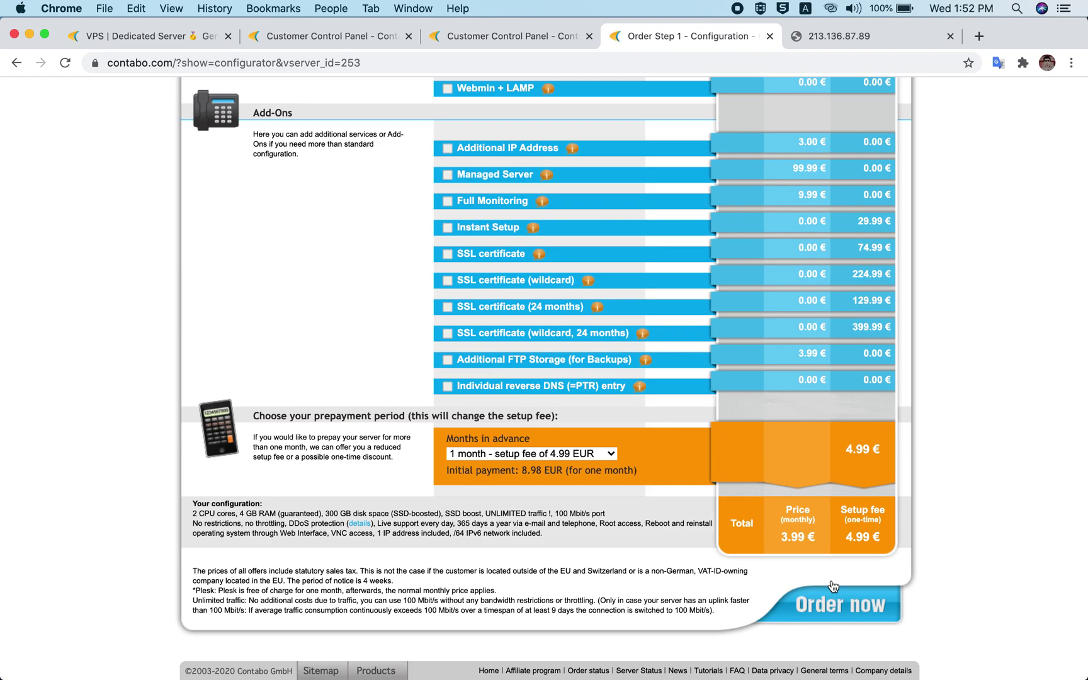
{"action": "scroll", "coordinate": [626, 488], "scroll_direction": "up", "scroll_amount": 20}
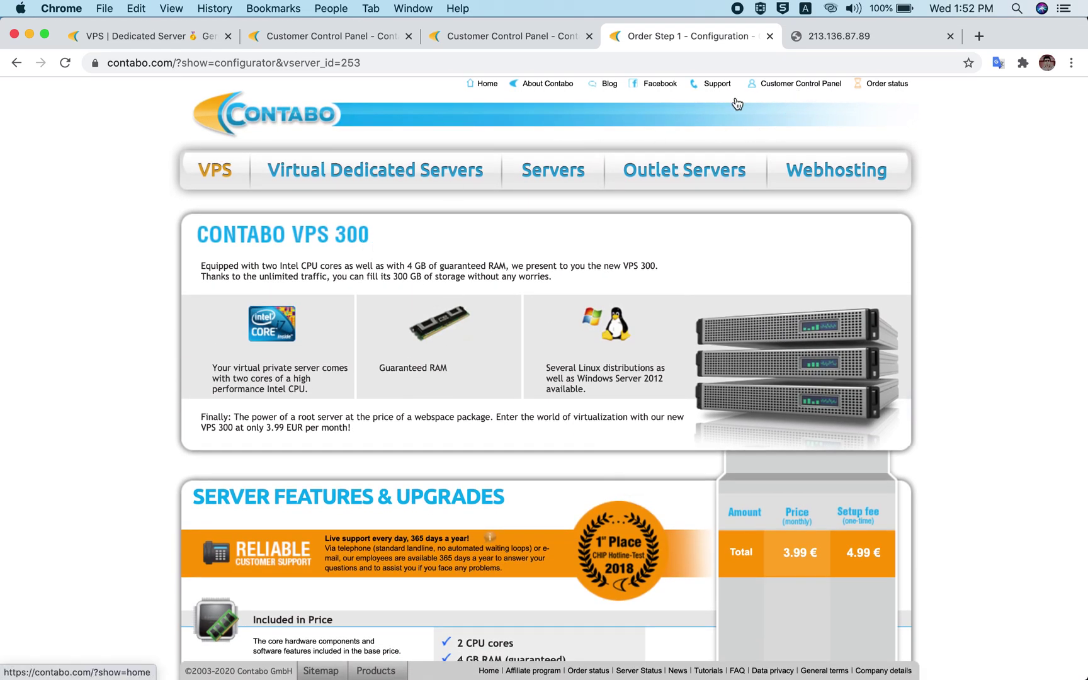
Return to the customer control panel, close the surplus tabs, and display the list of your services.
{"action": "left_click", "coordinate": [780, 87]}
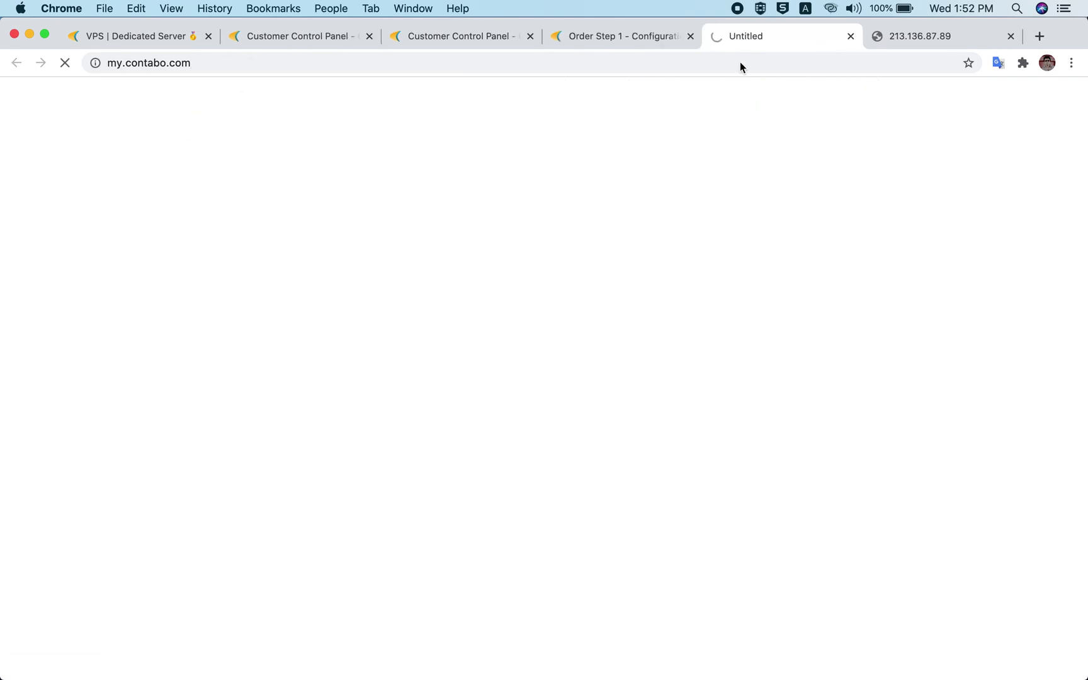
{"action": "left_click", "coordinate": [530, 37]}
{"action": "left_click", "coordinate": [531, 36]}
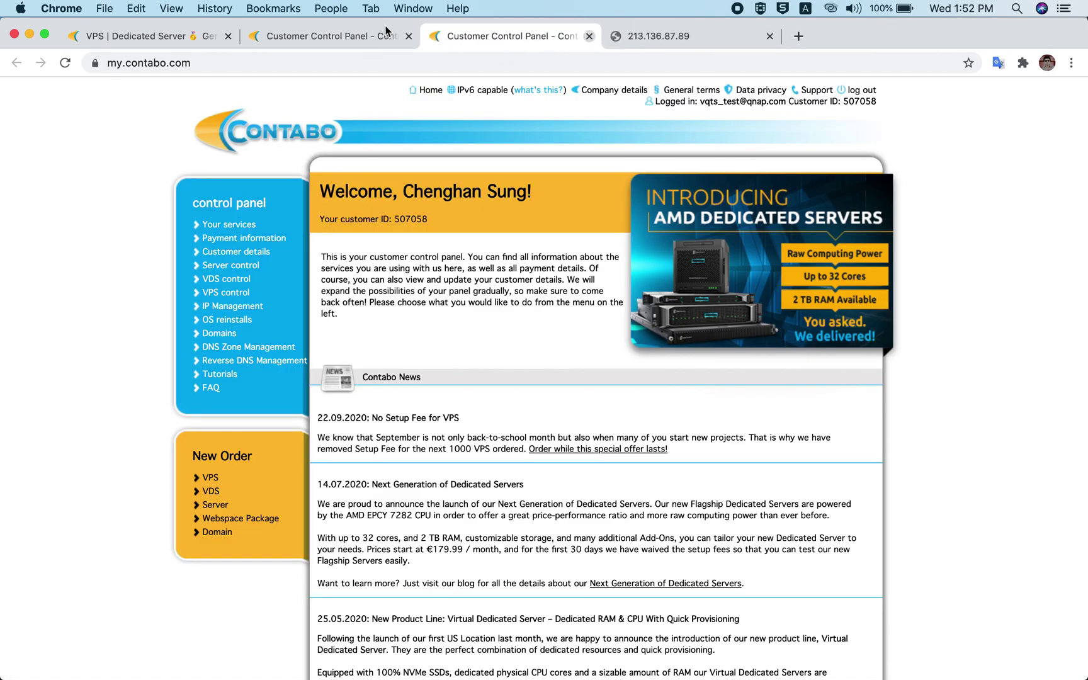
{"action": "left_click", "coordinate": [408, 35]}
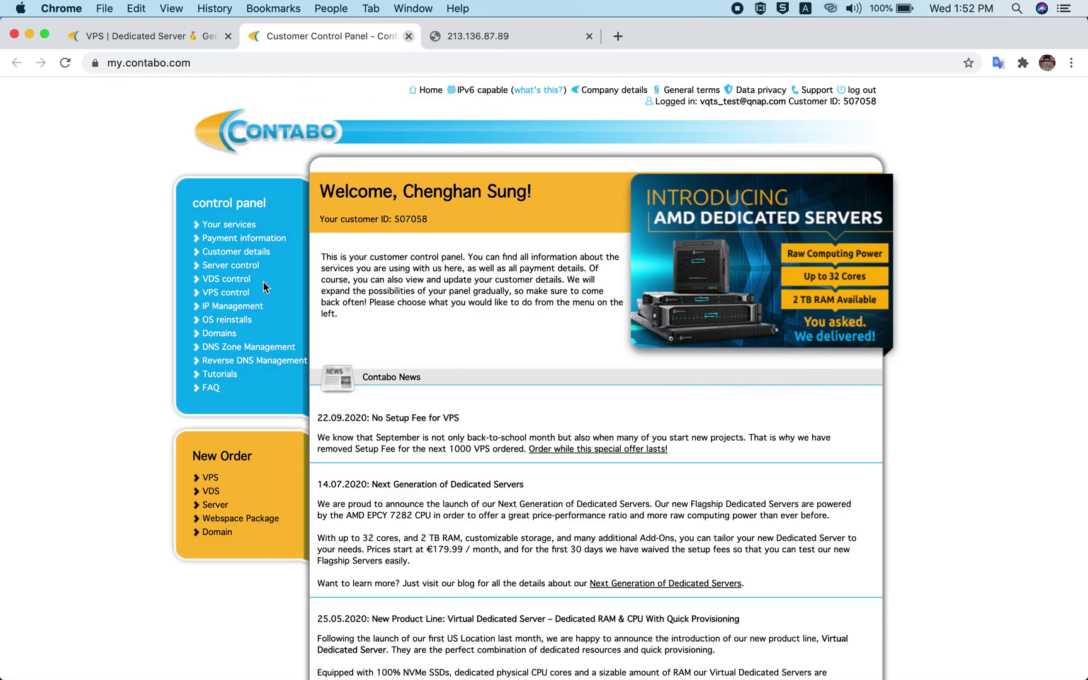
{"action": "left_click", "coordinate": [234, 226]}
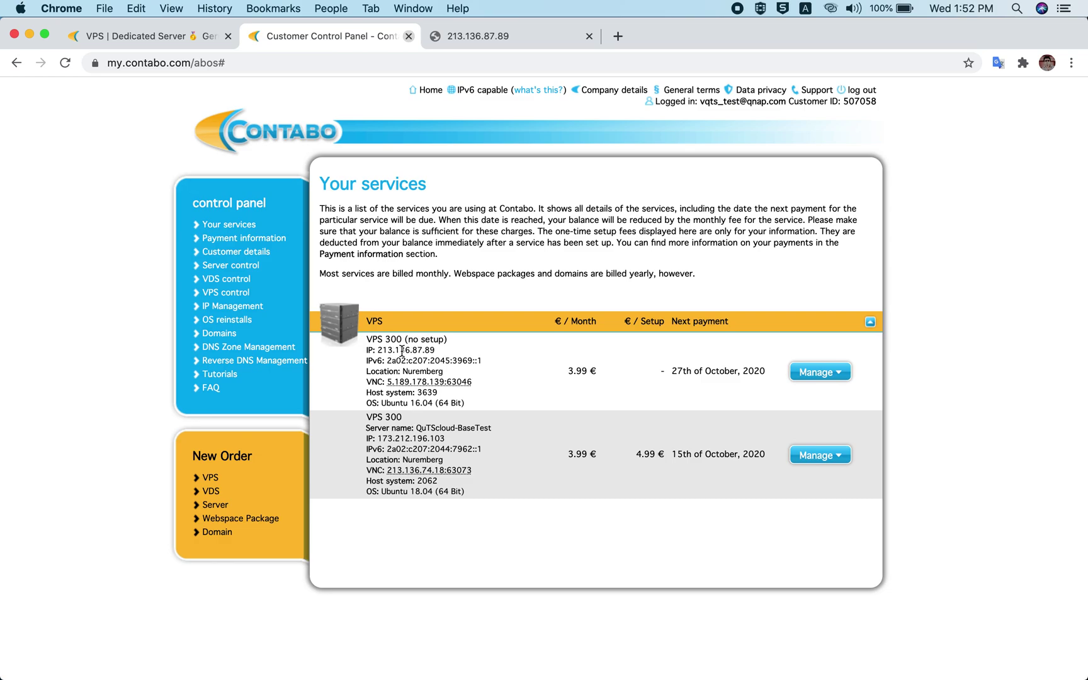
Copy the IP address of the VPS 300 (no setup) and load 213.136.87.89 in the other browser tab, reloading it.
{"action": "double_click", "coordinate": [403, 351]}
{"action": "key", "text": "super+c"}
{"action": "left_click", "coordinate": [543, 40]}
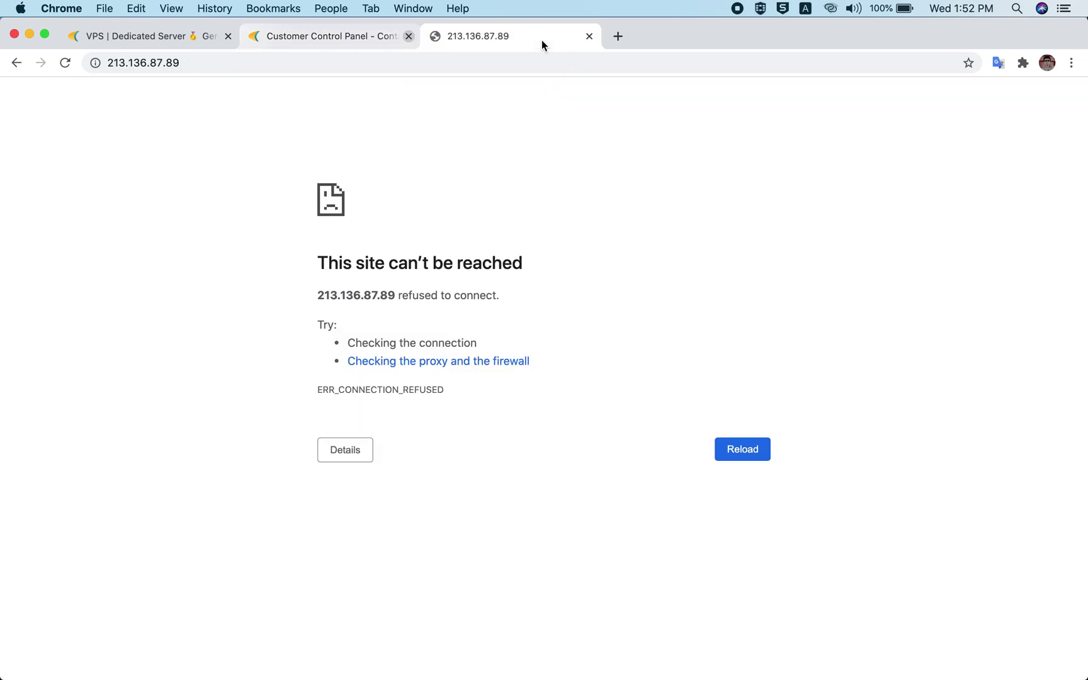
{"action": "left_click", "coordinate": [413, 64]}
{"action": "key", "text": "super+v"}
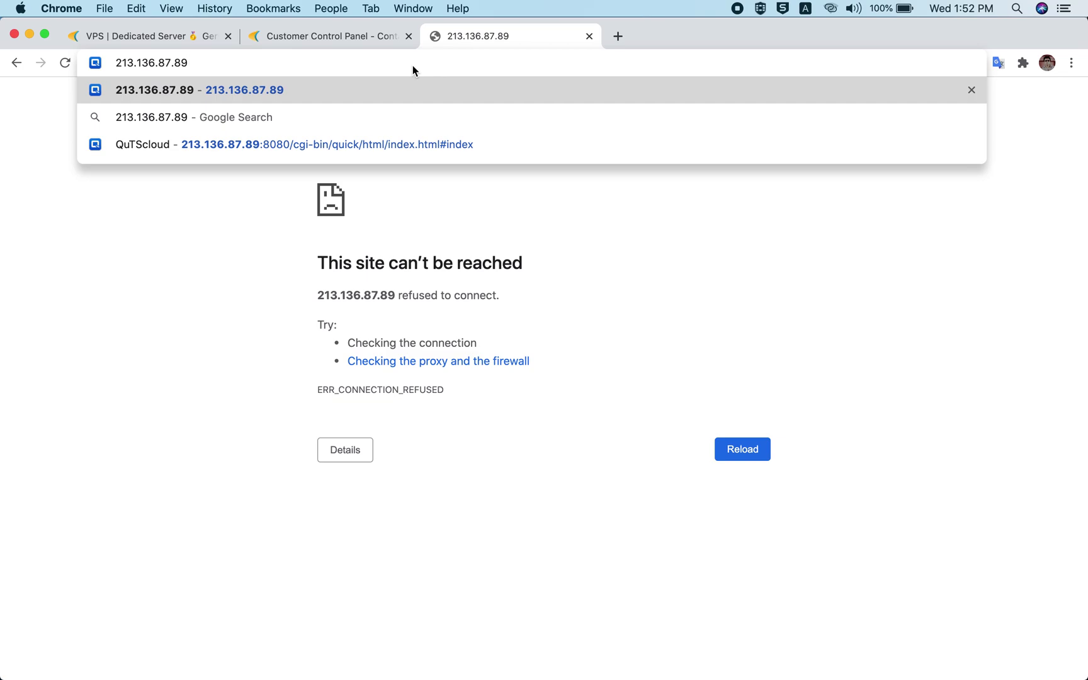
{"action": "key", "text": "Return"}
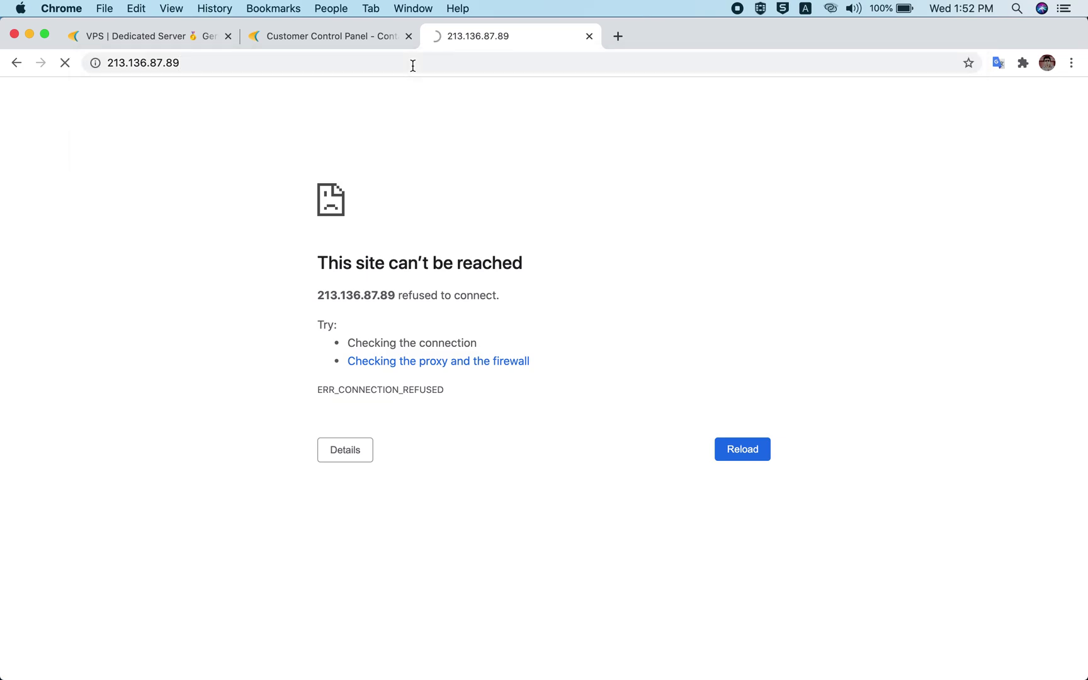
{"action": "key", "text": "super+r"}
{"action": "key", "text": "super+r"}
{"action": "left_click", "coordinate": [349, 36]}
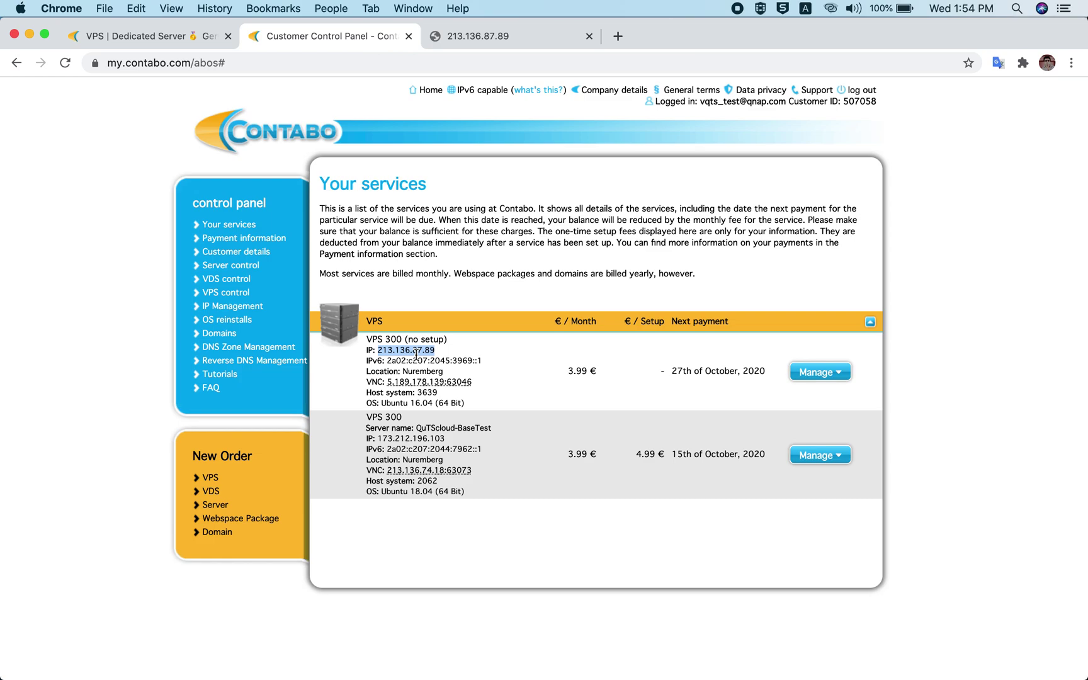
{"action": "mouse_move", "coordinate": [470, 668]}
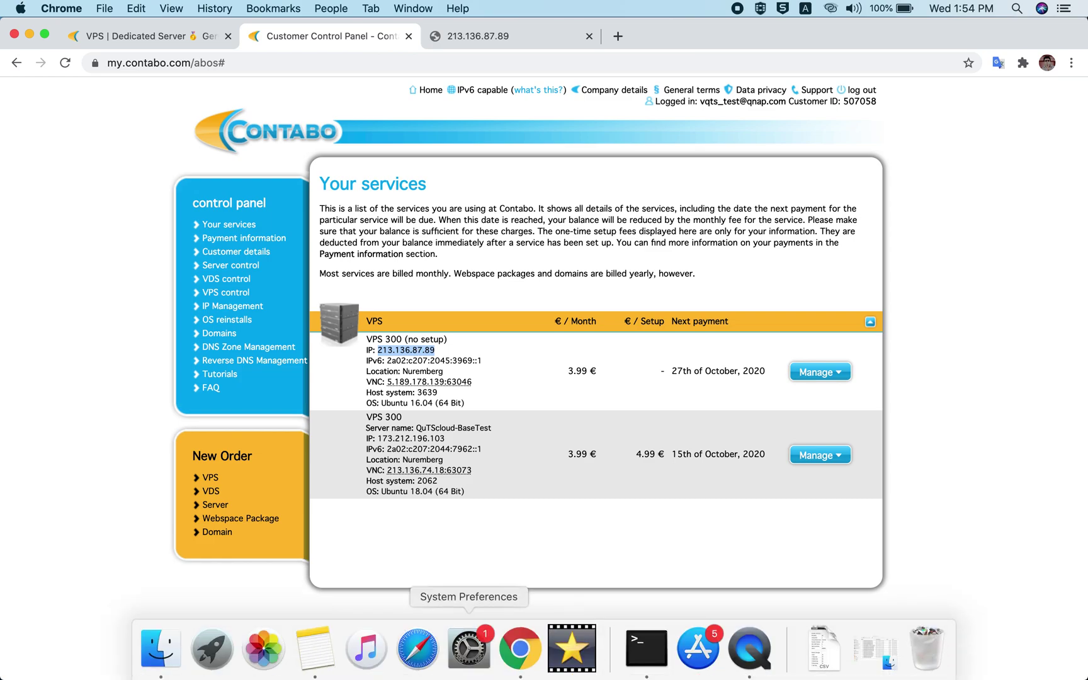
{"action": "left_click", "coordinate": [644, 650]}
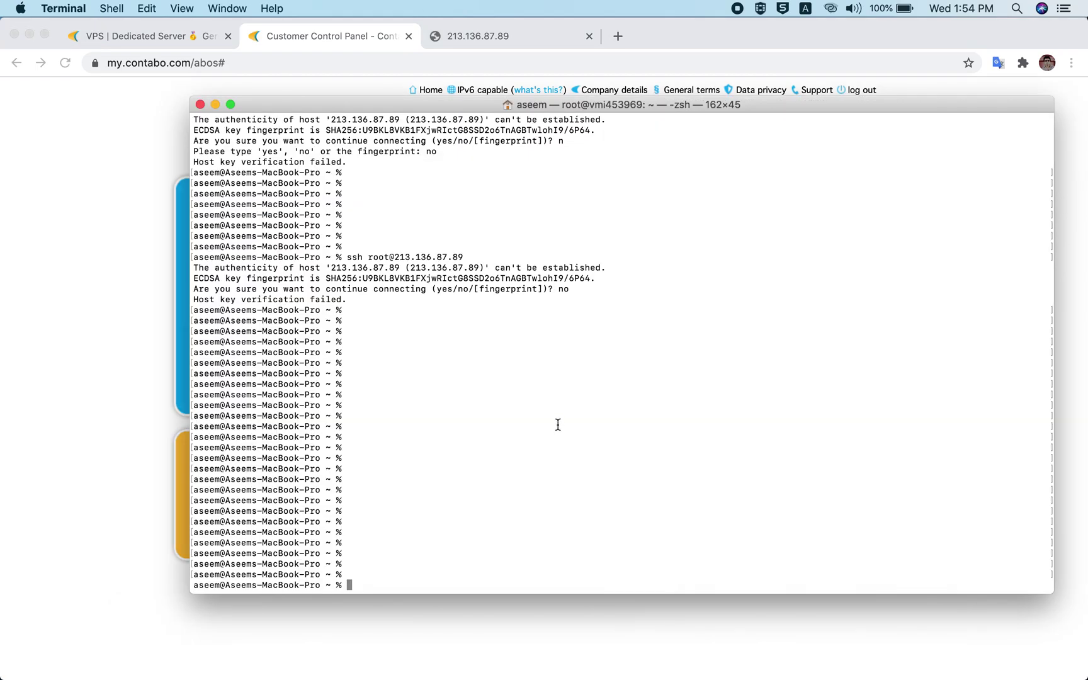
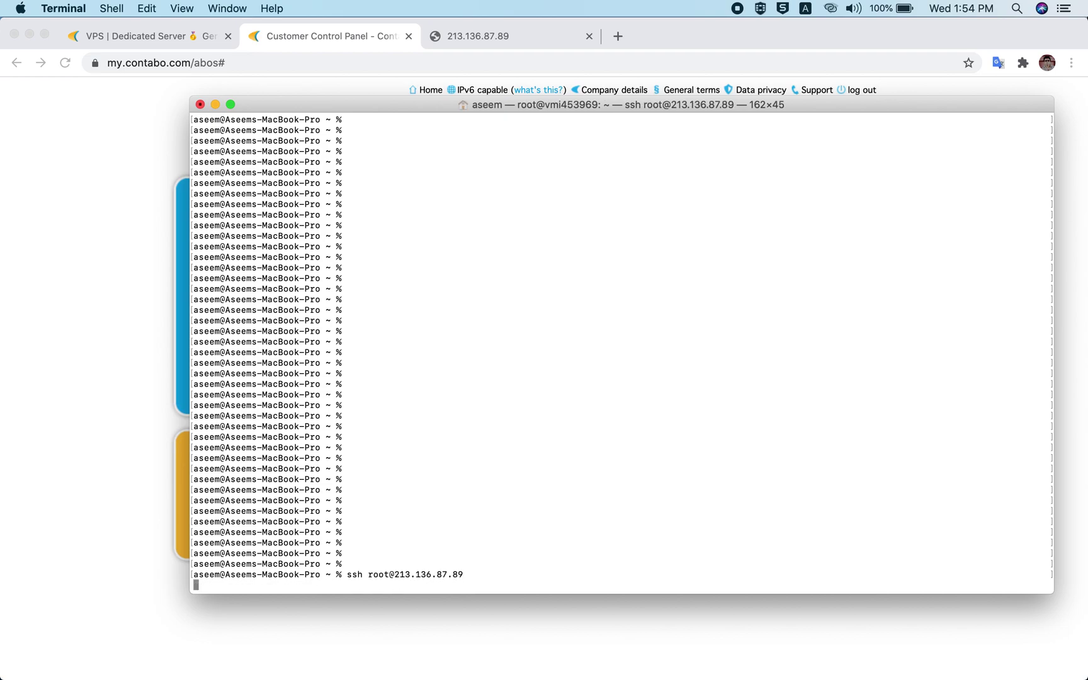
{"action": "type", "text": "yes"}
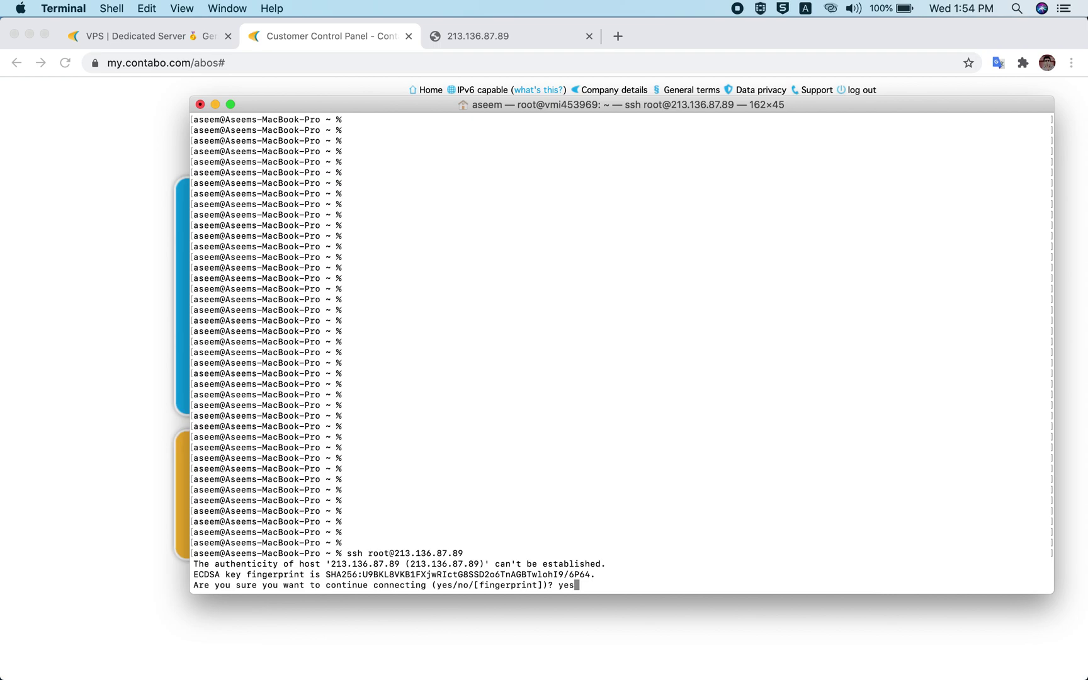
{"action": "key", "text": "Return"}
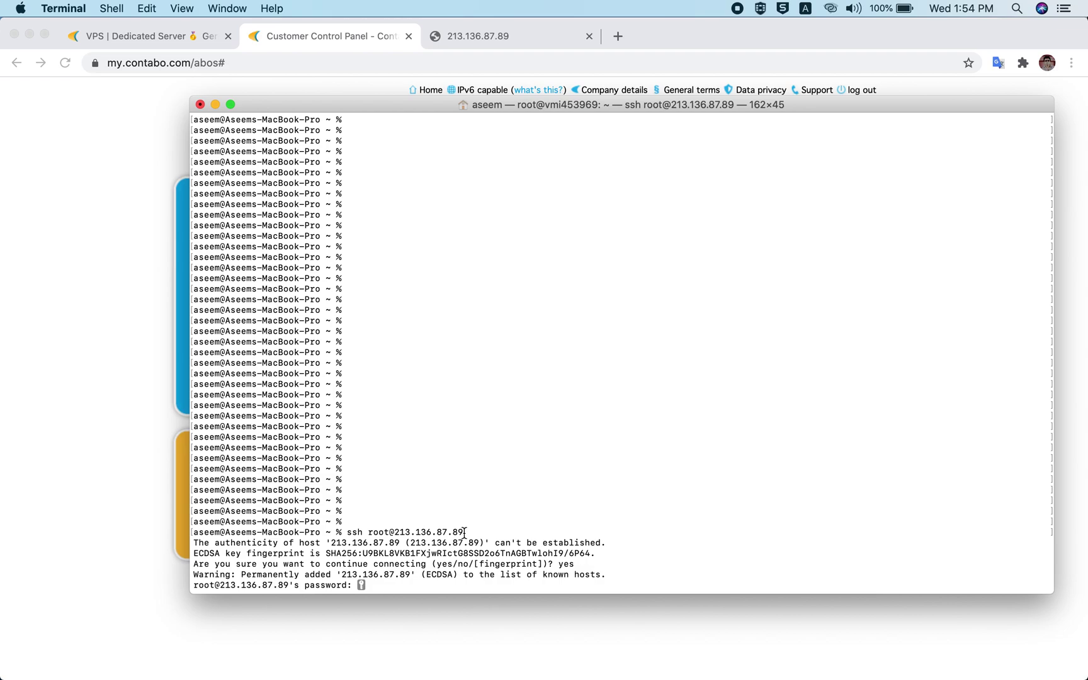
Copy the root password from the Contabo Server note in Notes and submit it at Terminal's SSH prompt, repositioning the Terminal window.
{"action": "mouse_move", "coordinate": [417, 658]}
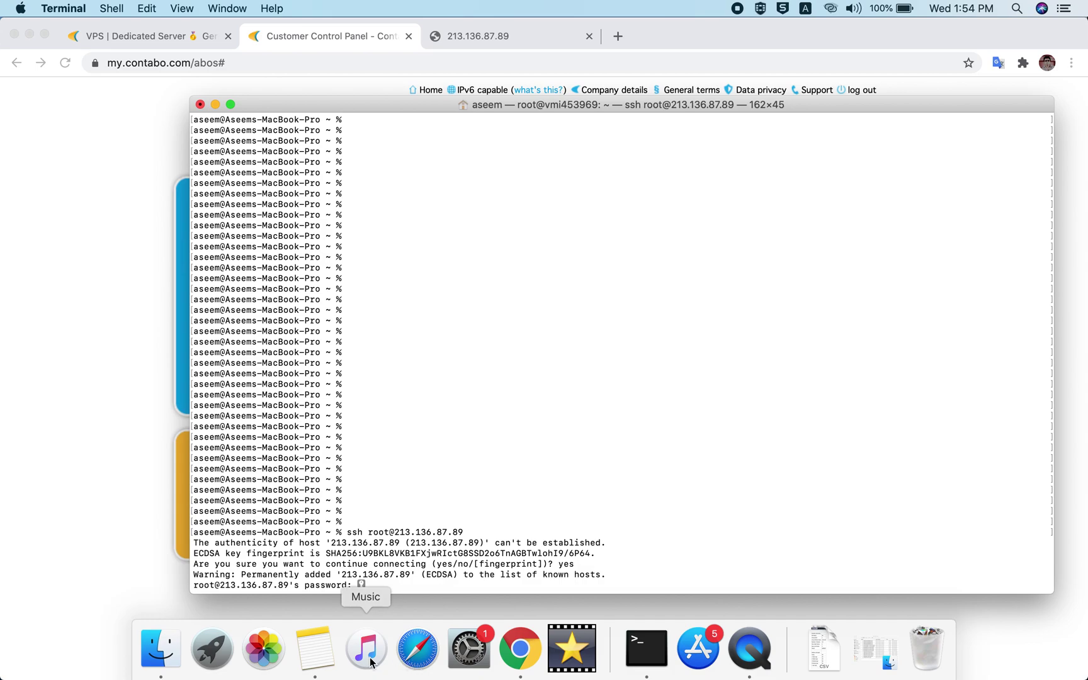
{"action": "left_click", "coordinate": [322, 655]}
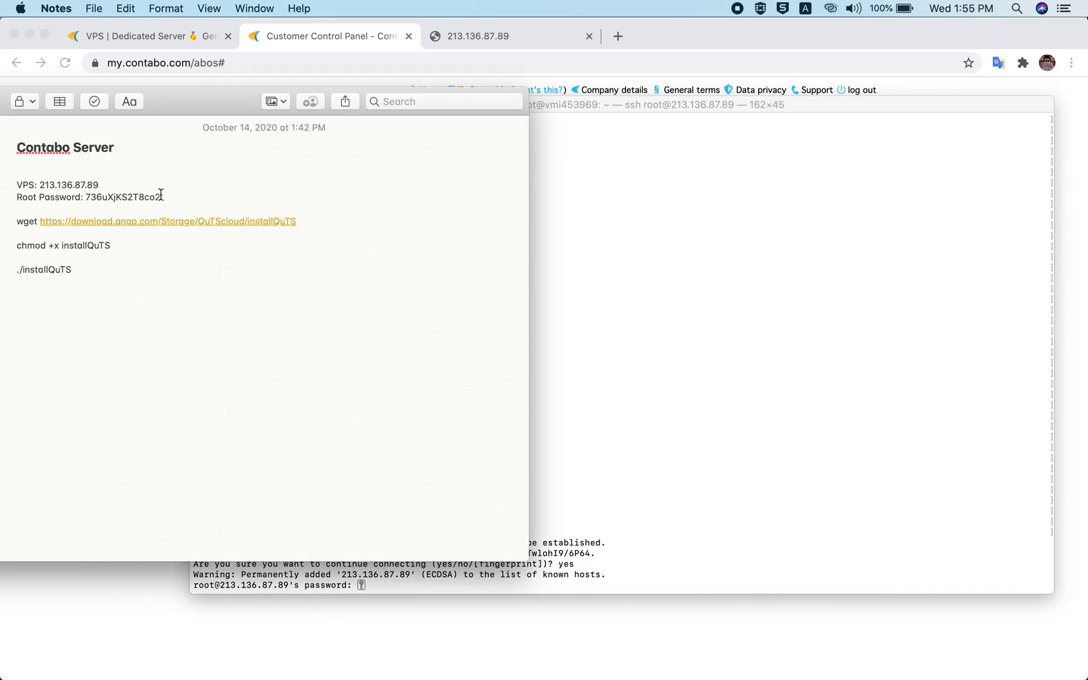
{"action": "double_click", "coordinate": [136, 196]}
{"action": "key", "text": "super+c"}
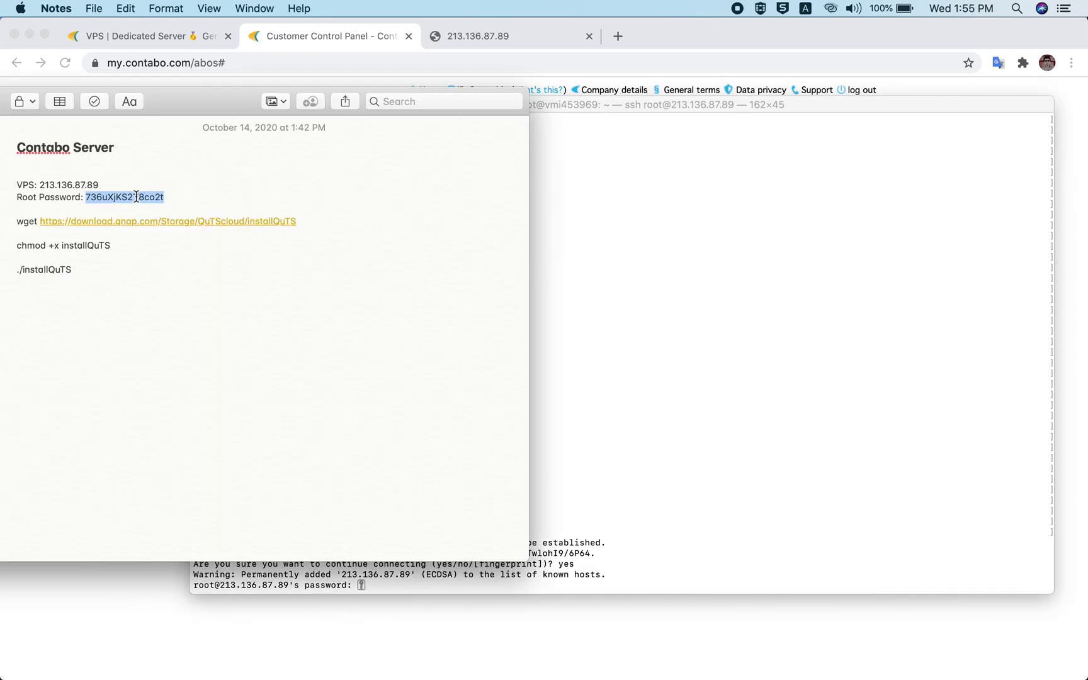
{"action": "key", "text": "super+Tab"}
{"action": "right_click", "coordinate": [391, 583]}
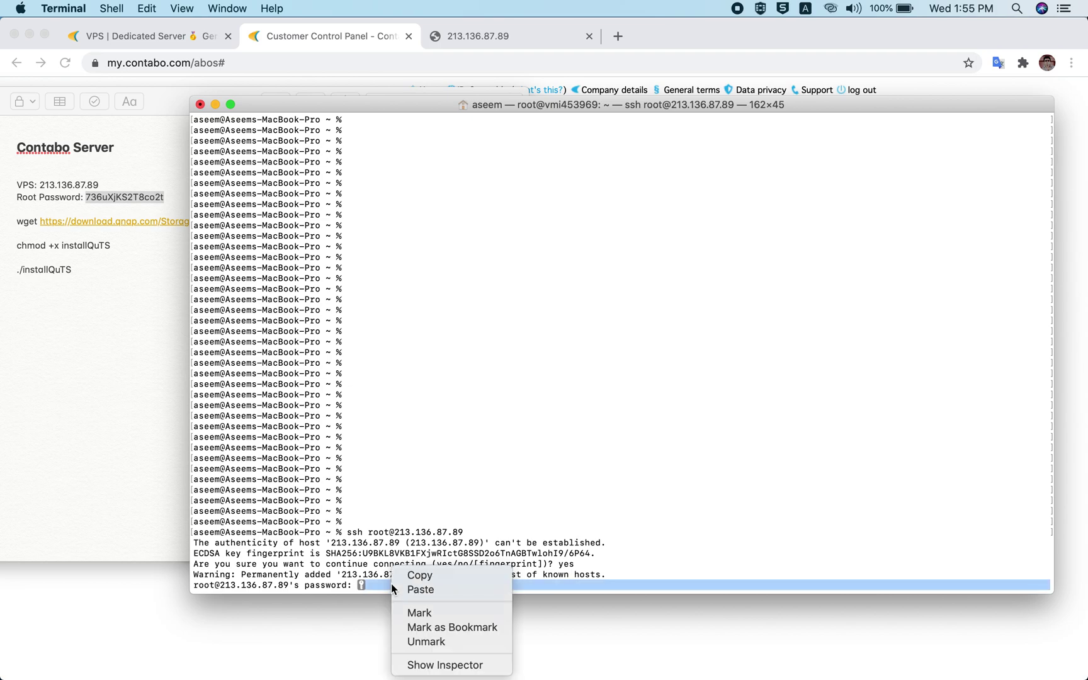
{"action": "left_click", "coordinate": [431, 589]}
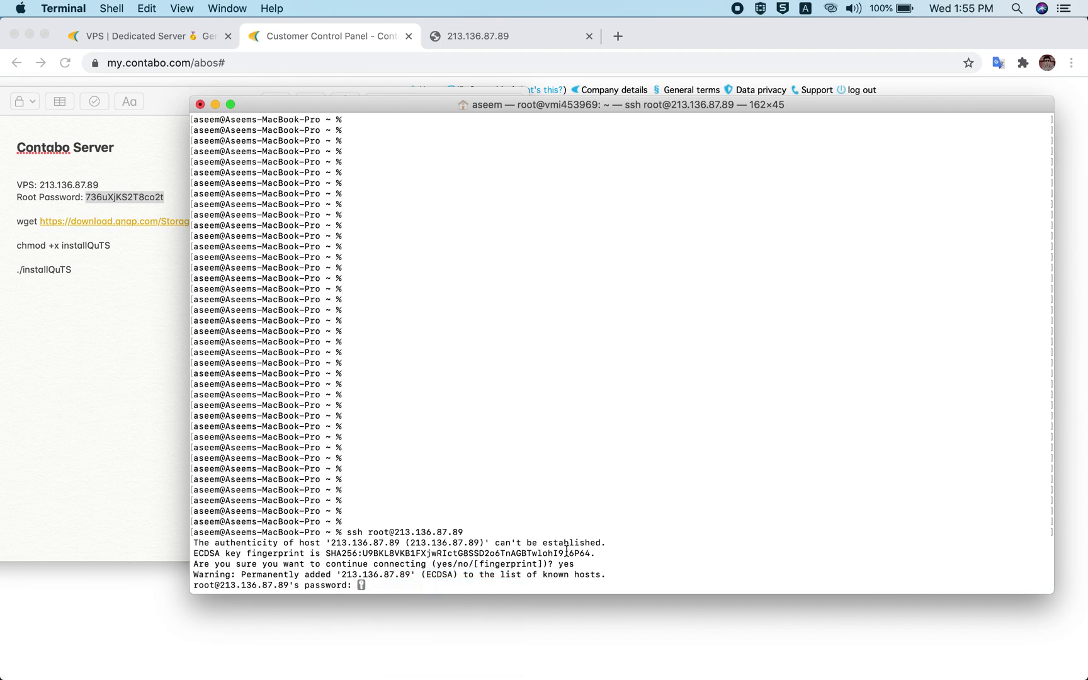
{"action": "key", "text": "Return"}
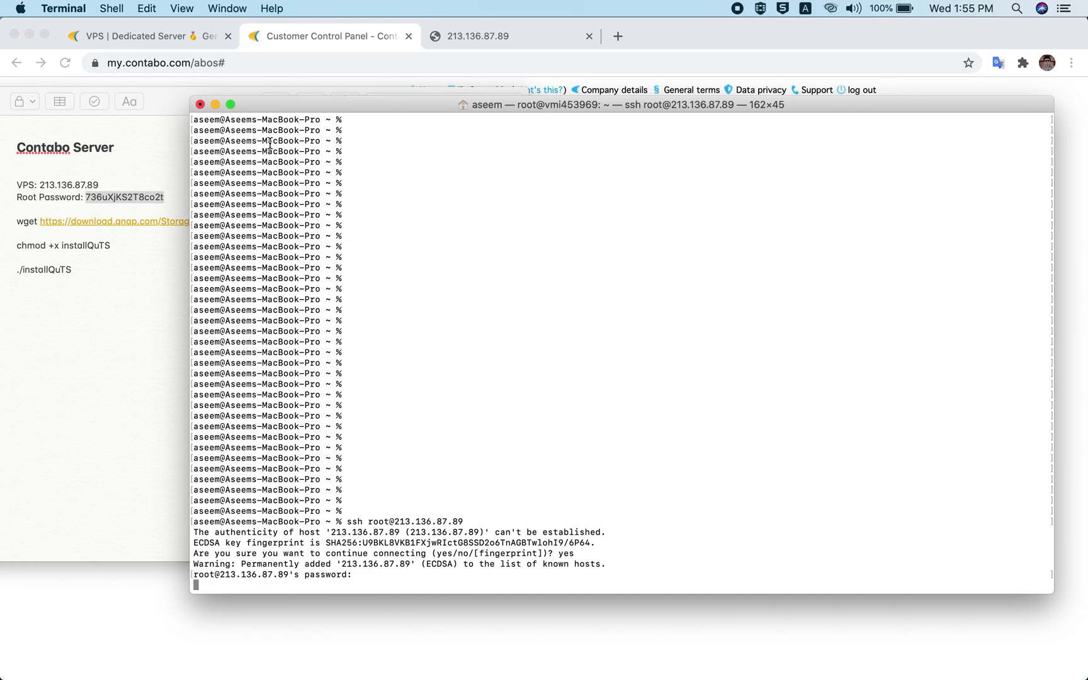
{"action": "left_click_drag", "start_coordinate": [472, 105], "coordinate": [288, 88]}
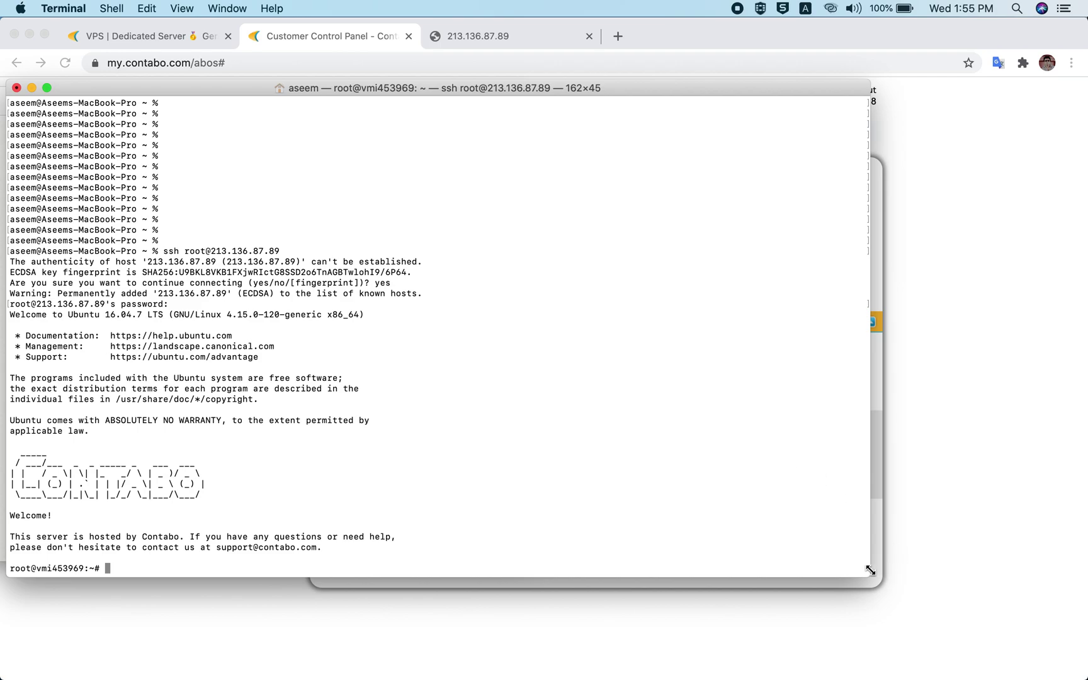
{"action": "left_click_drag", "start_coordinate": [870, 570], "coordinate": [1011, 650]}
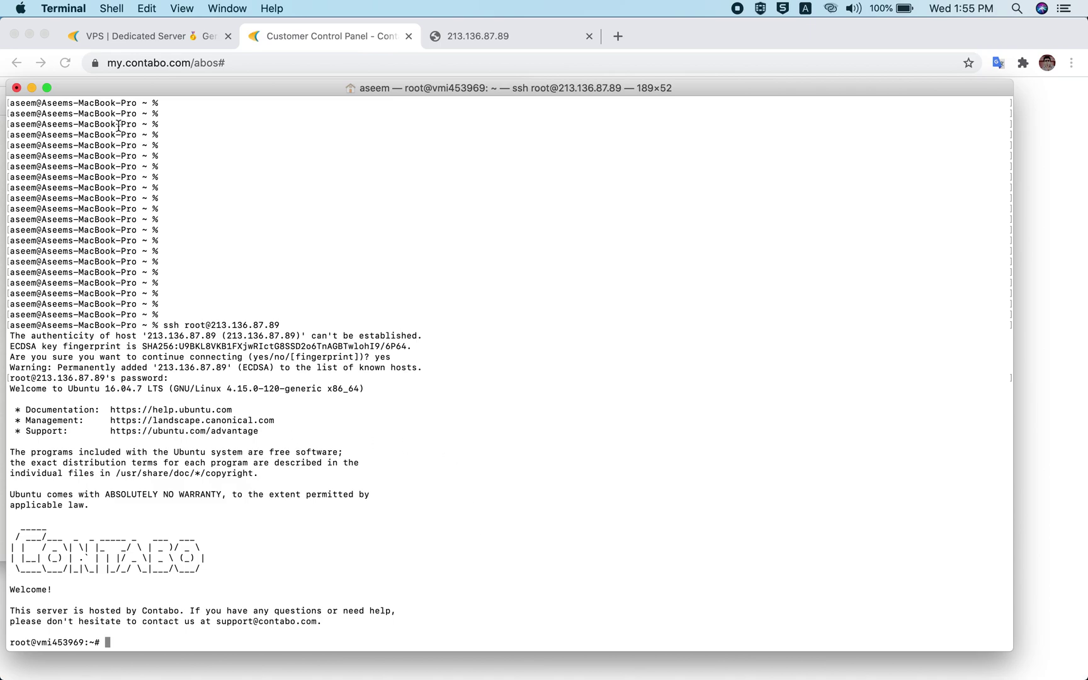
{"action": "key", "text": "super+Tab"}
{"action": "left_click_drag", "start_coordinate": [301, 222], "coordinate": [16, 225]}
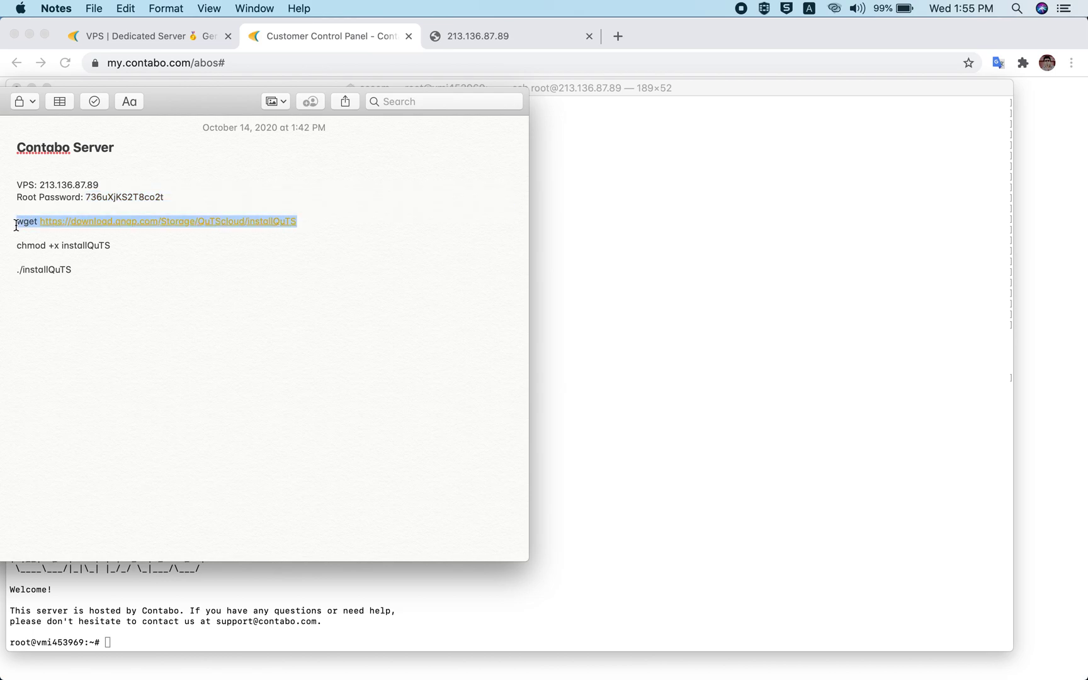
{"action": "key", "text": "super+Tab"}
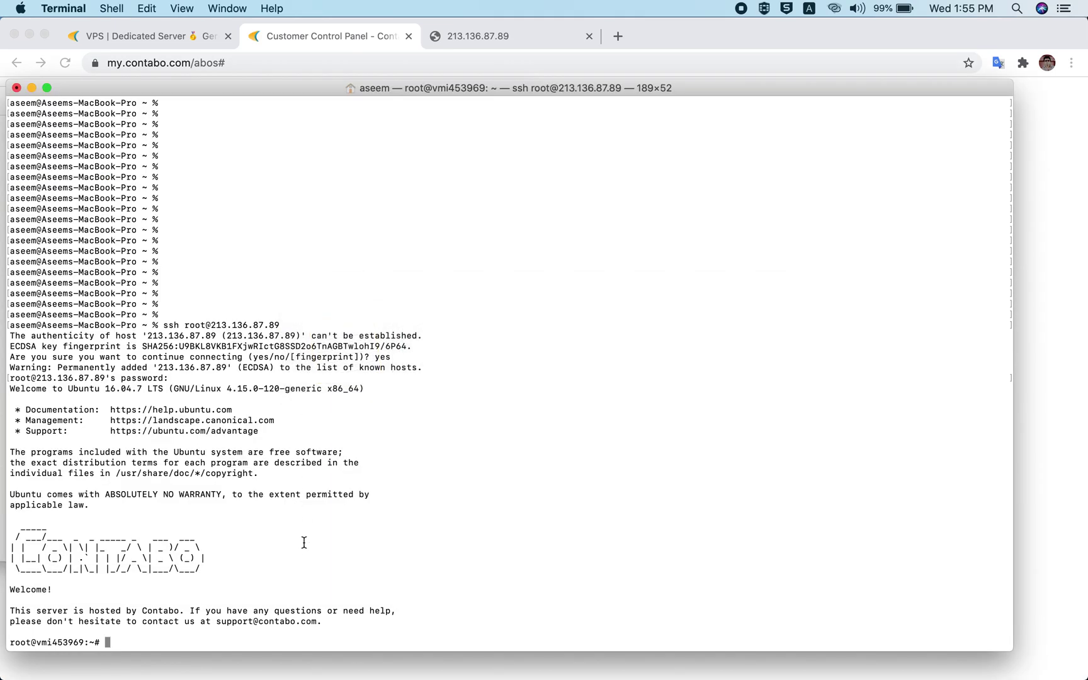
{"action": "right_click", "coordinate": [135, 640]}
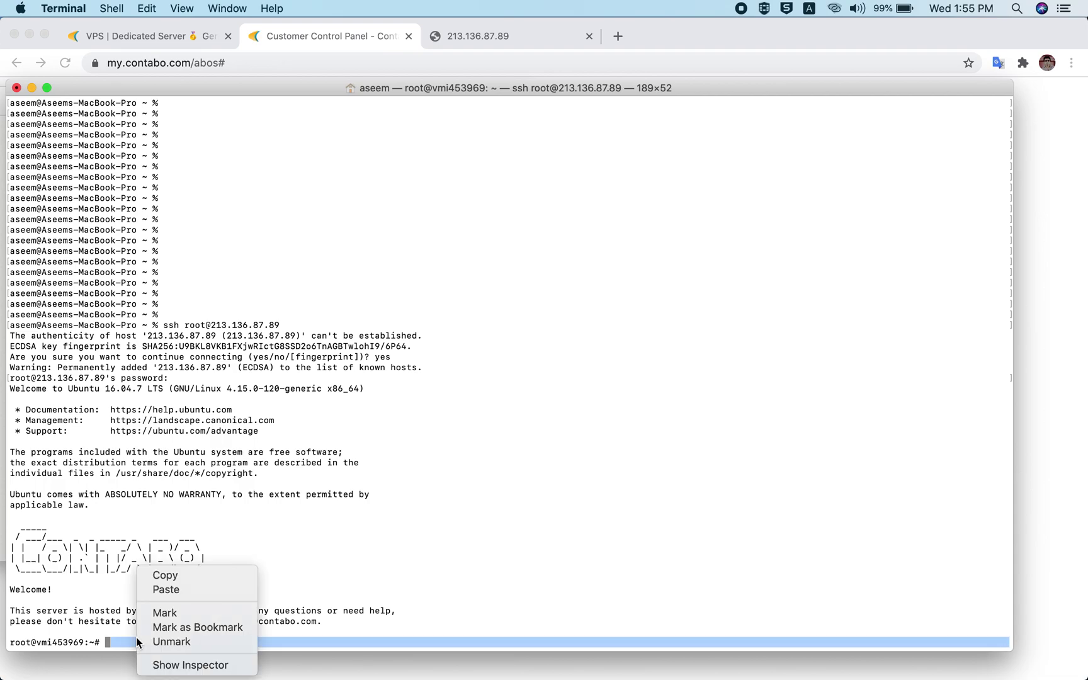
{"action": "left_click", "coordinate": [182, 590]}
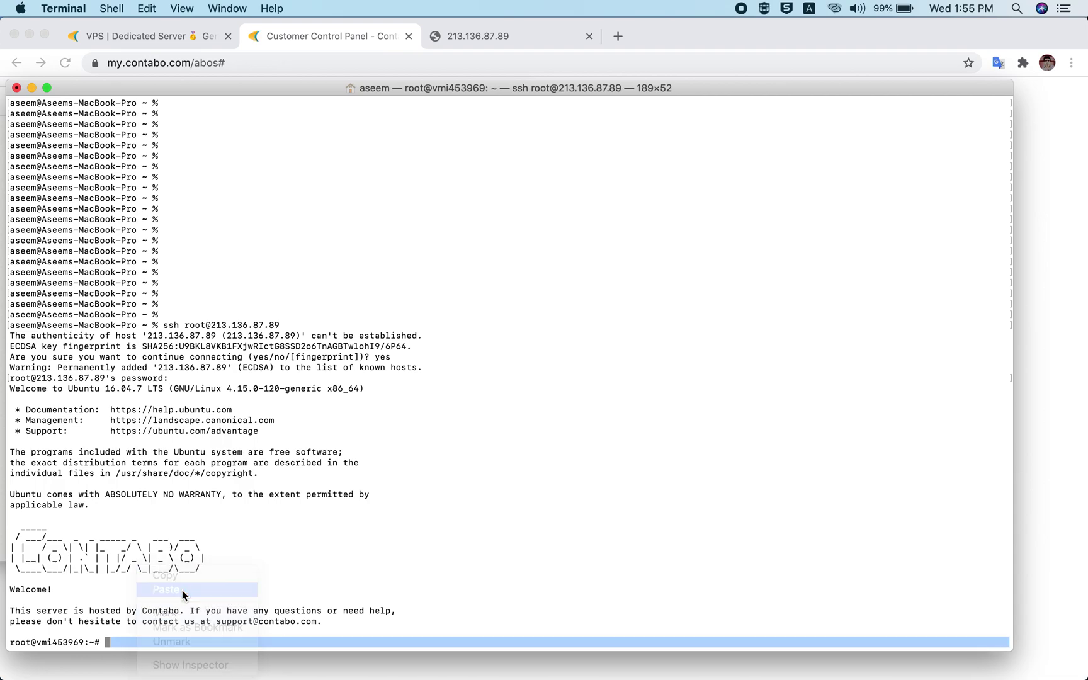
{"action": "key", "text": "Return"}
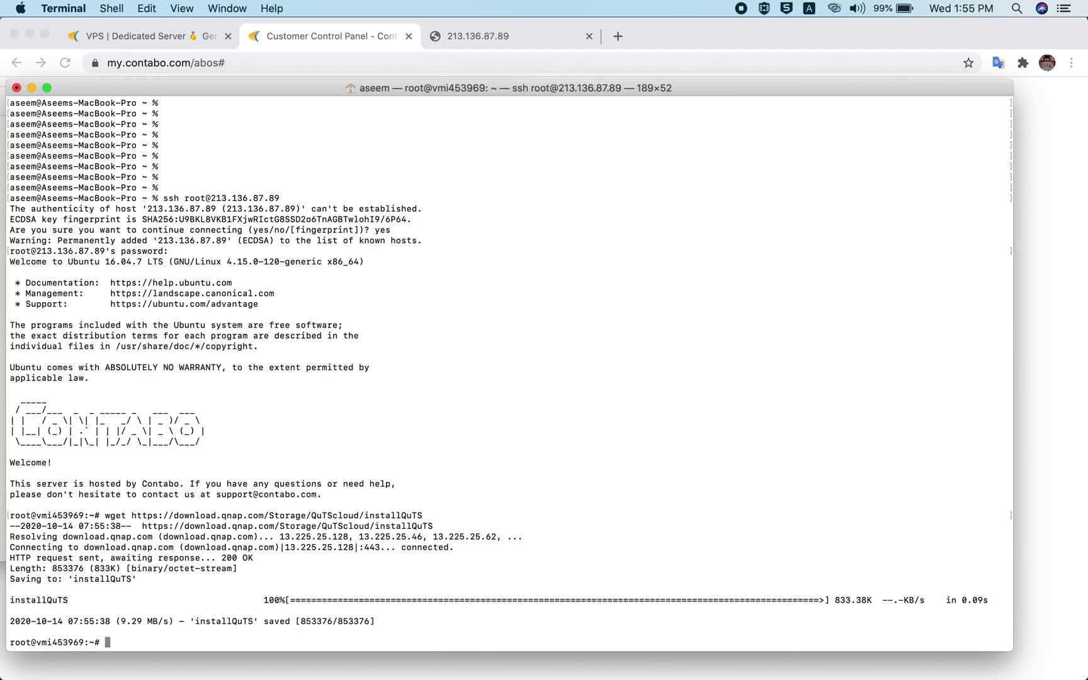
Copy chmod +x installQuTS from the note in Notes and run it in Terminal.
{"action": "key", "text": "super+Tab"}
{"action": "left_click_drag", "start_coordinate": [121, 248], "coordinate": [17, 246]}
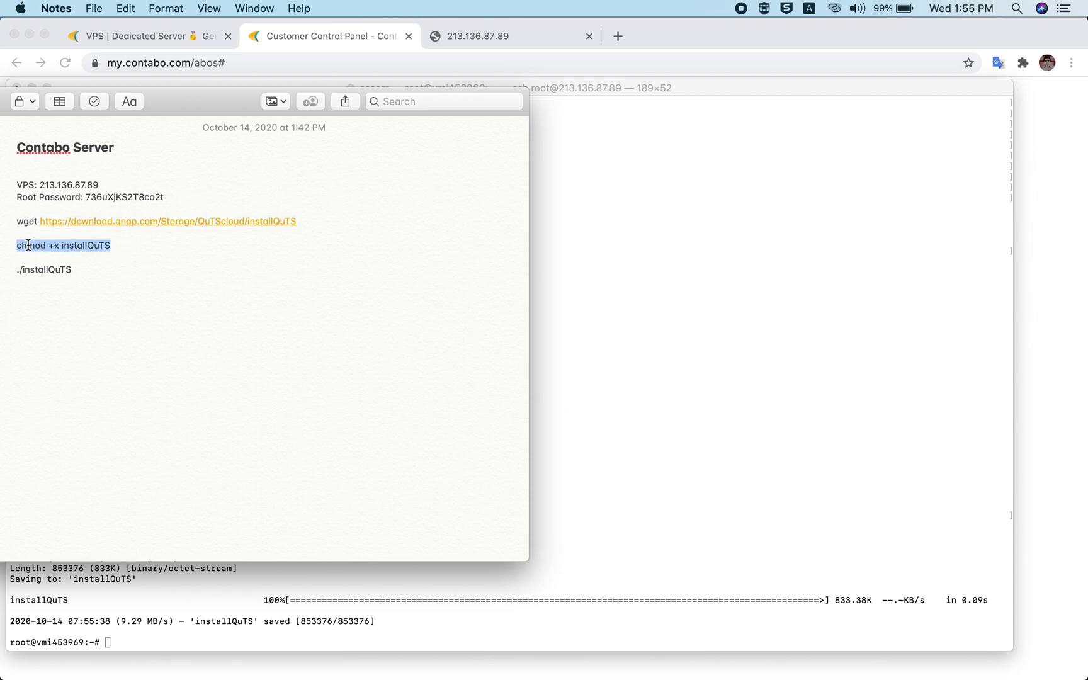
{"action": "key", "text": "super+c"}
{"action": "key", "text": "super+Tab"}
{"action": "key", "text": "super+v"}
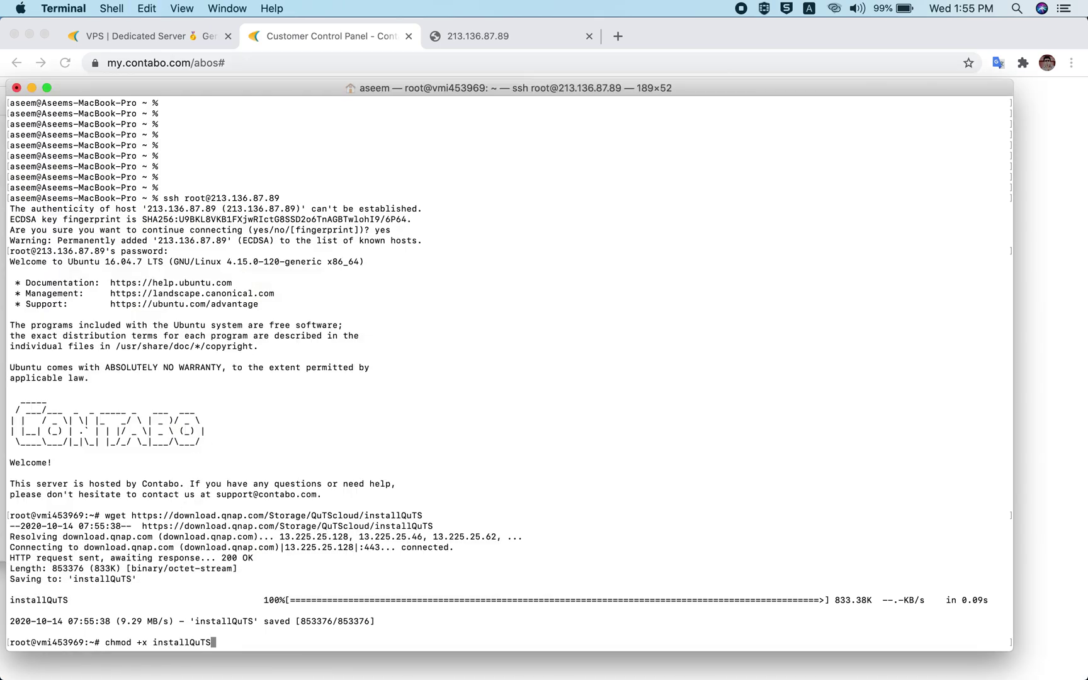
{"action": "key", "text": "Return"}
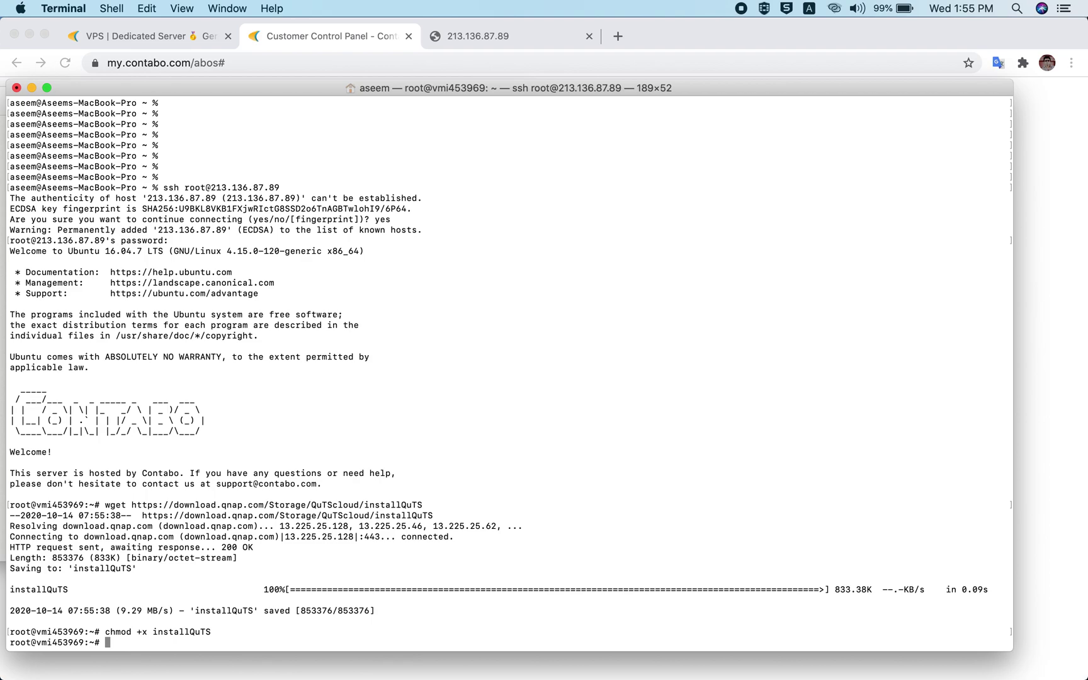
Copy ./installQuTS from the note in Notes and run it in Terminal to launch the QuTScloud installer.
{"action": "key", "text": "super+Tab"}
{"action": "left_click", "coordinate": [71, 275]}
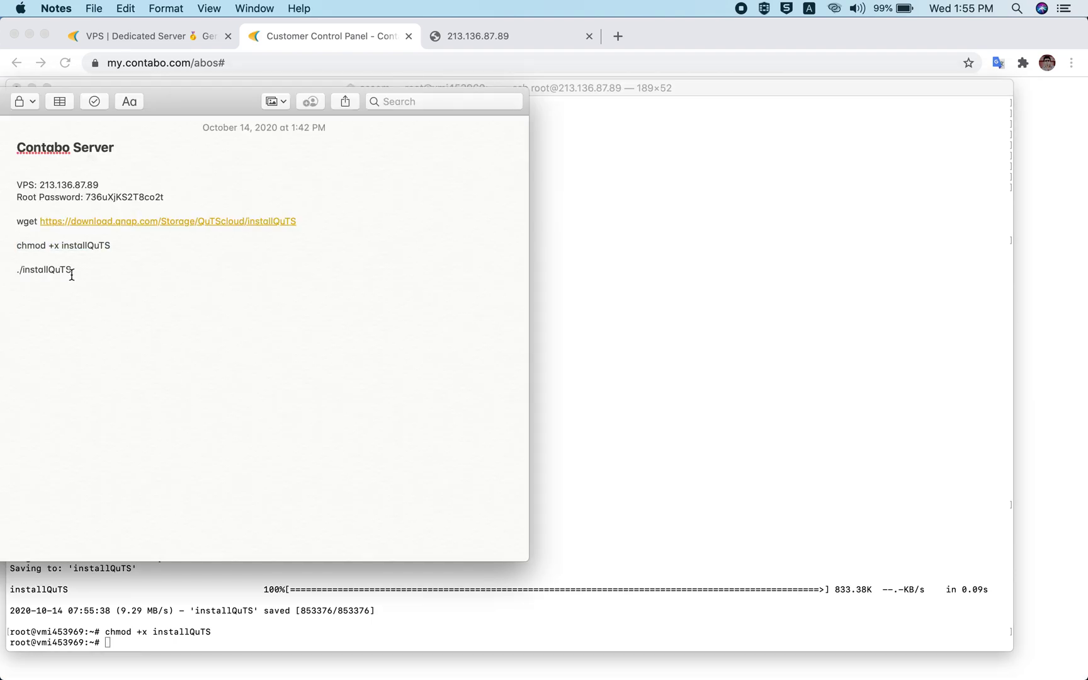
{"action": "left_click_drag", "start_coordinate": [72, 275], "coordinate": [11, 268]}
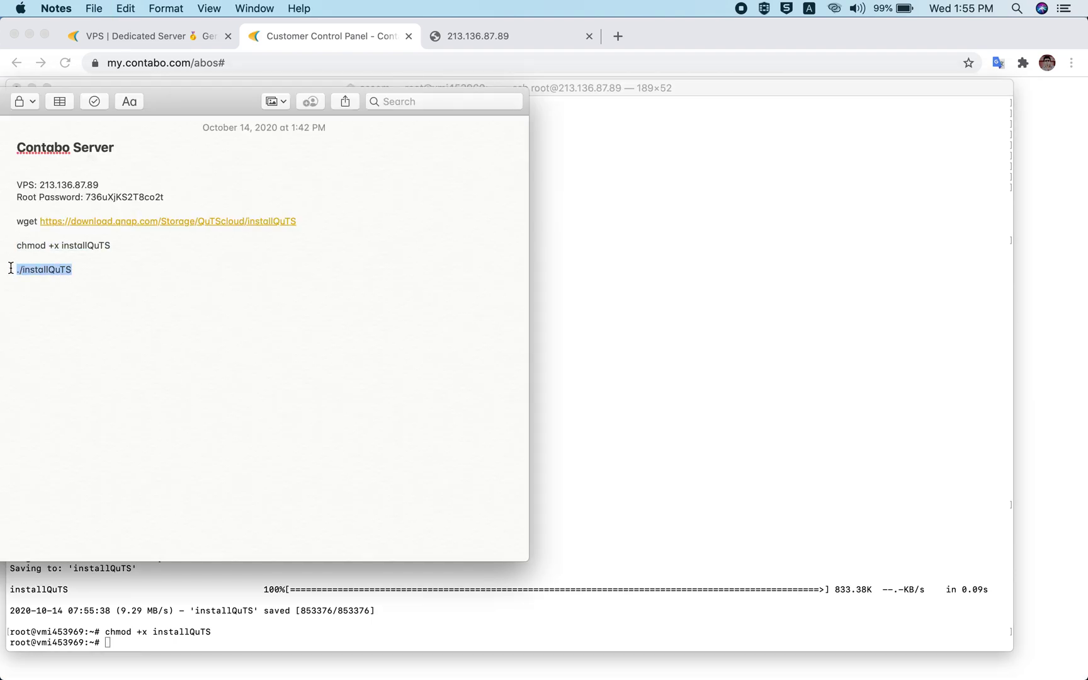
{"action": "key", "text": "super+c"}
{"action": "key", "text": "super+Tab"}
{"action": "key", "text": "super+v"}
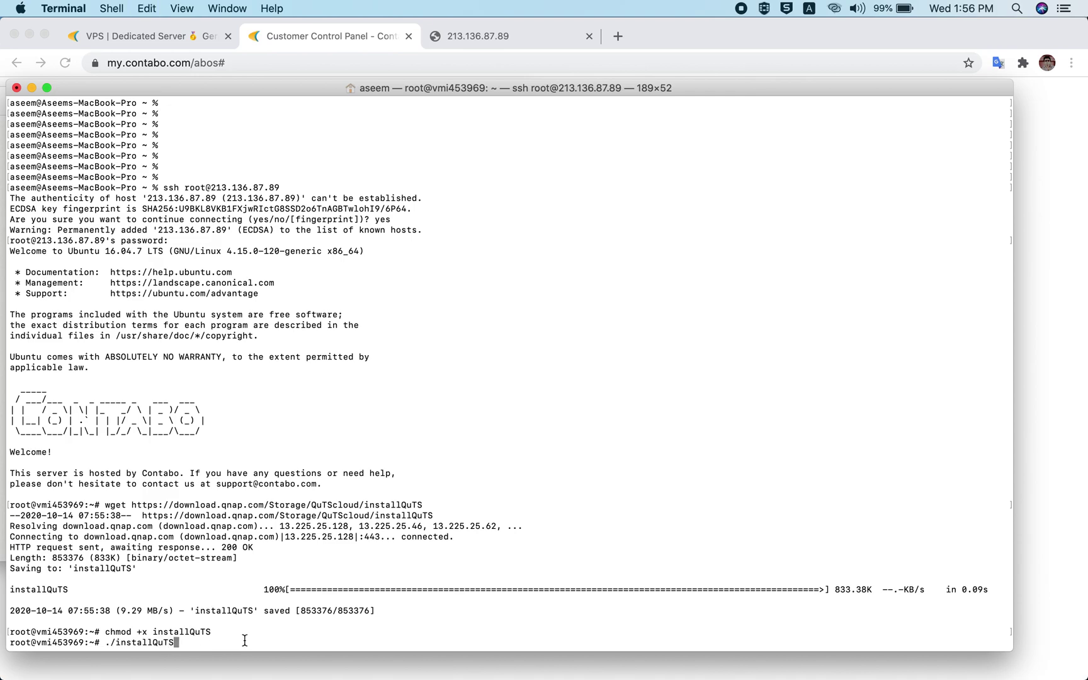
{"action": "key", "text": "Return"}
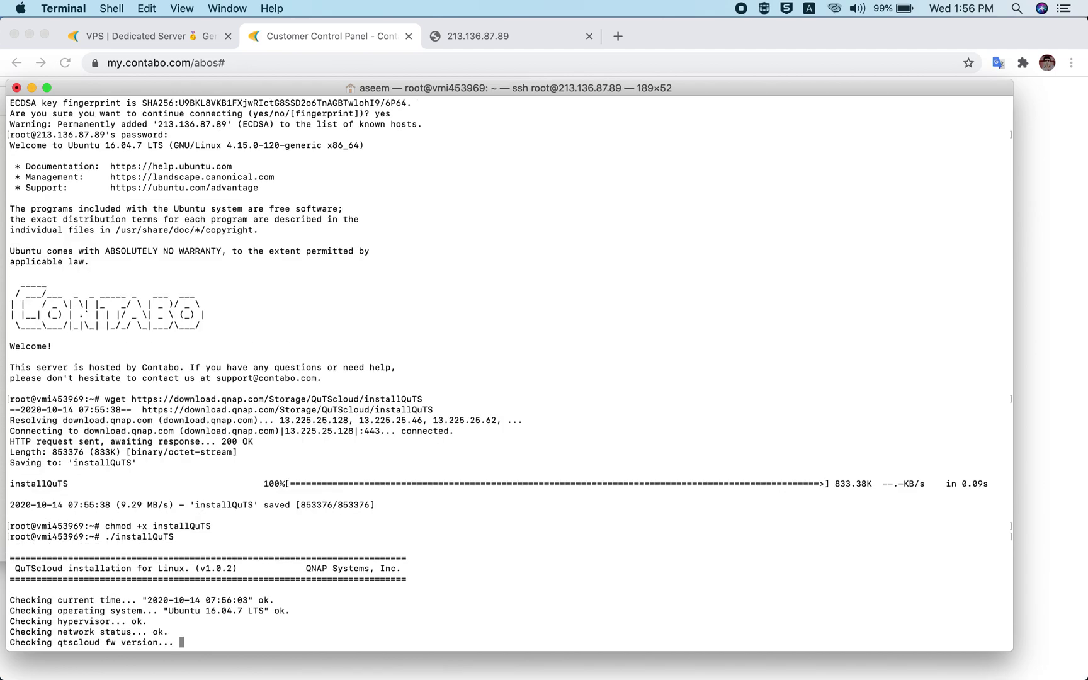
Answer y to both installer warnings, about deleting all disk data and about rebooting automatically after the installation.
{"action": "type", "text": "y"}
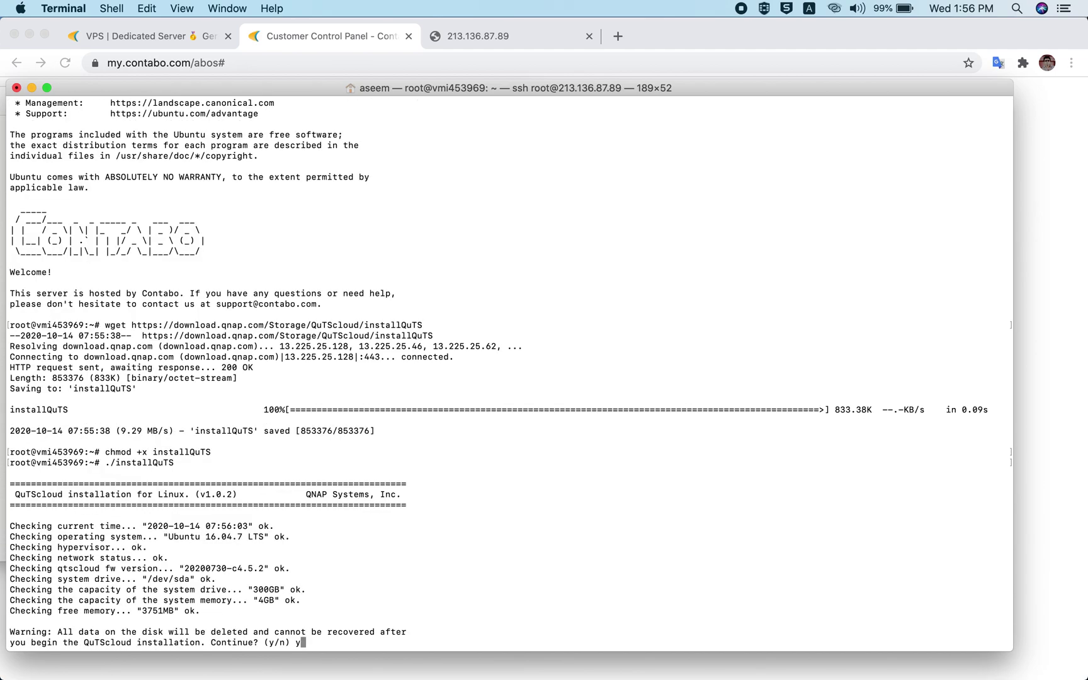
{"action": "key", "text": "Return"}
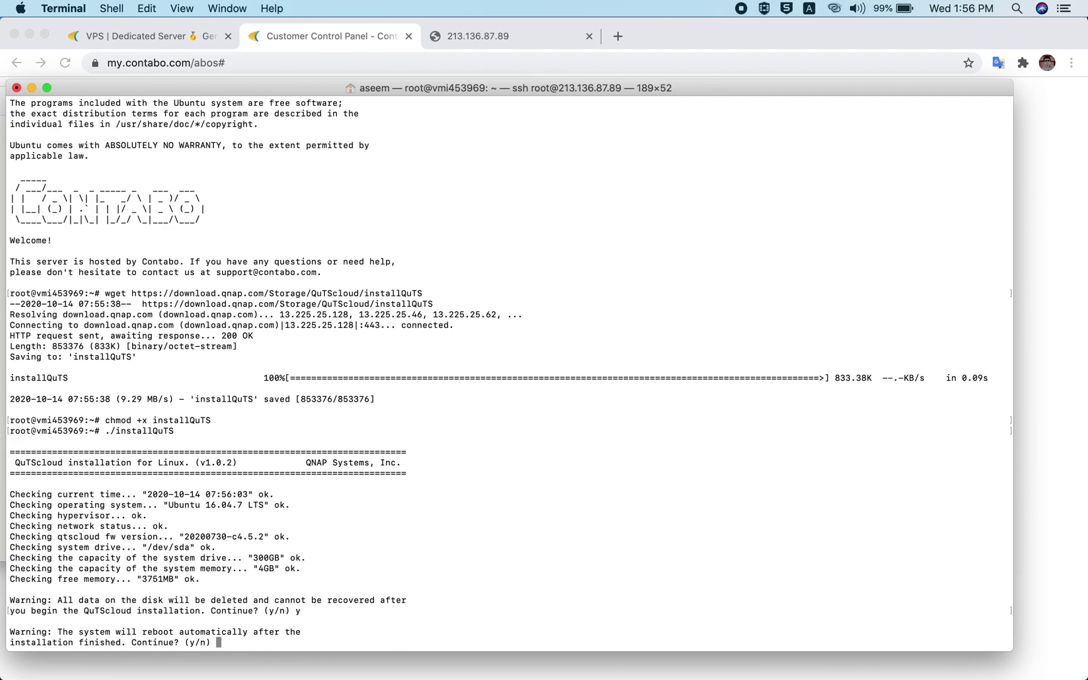
{"action": "type", "text": "y"}
{"action": "key", "text": "Return"}
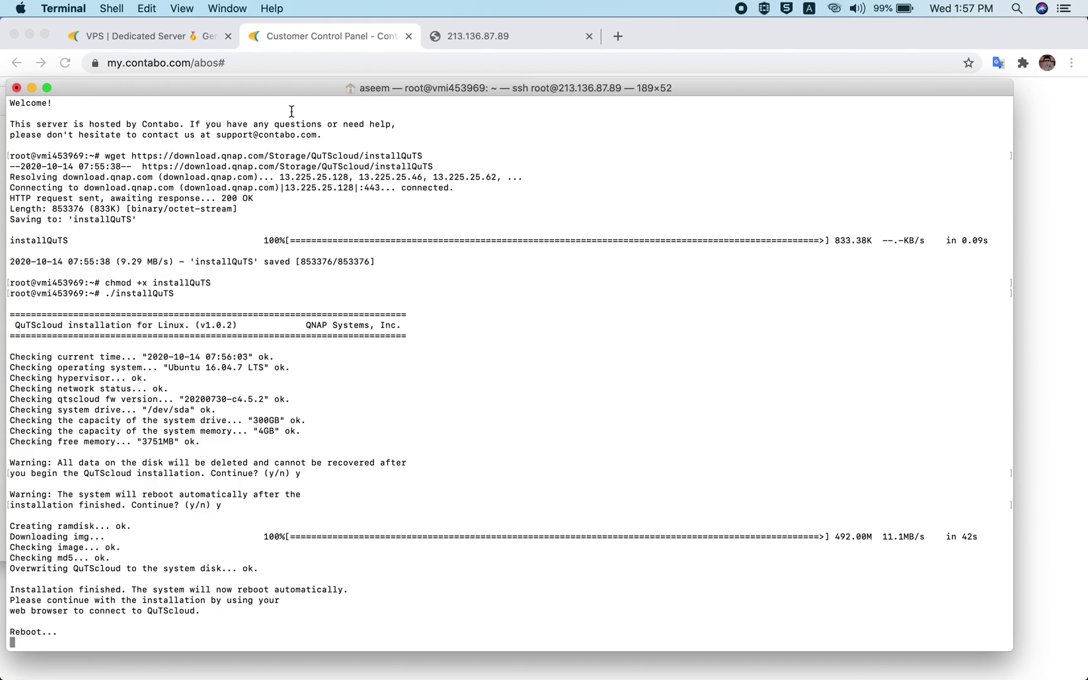
Try to load 213.136.87.89 in Chrome, and return to the installer output in Terminal.
{"action": "left_click", "coordinate": [469, 39]}
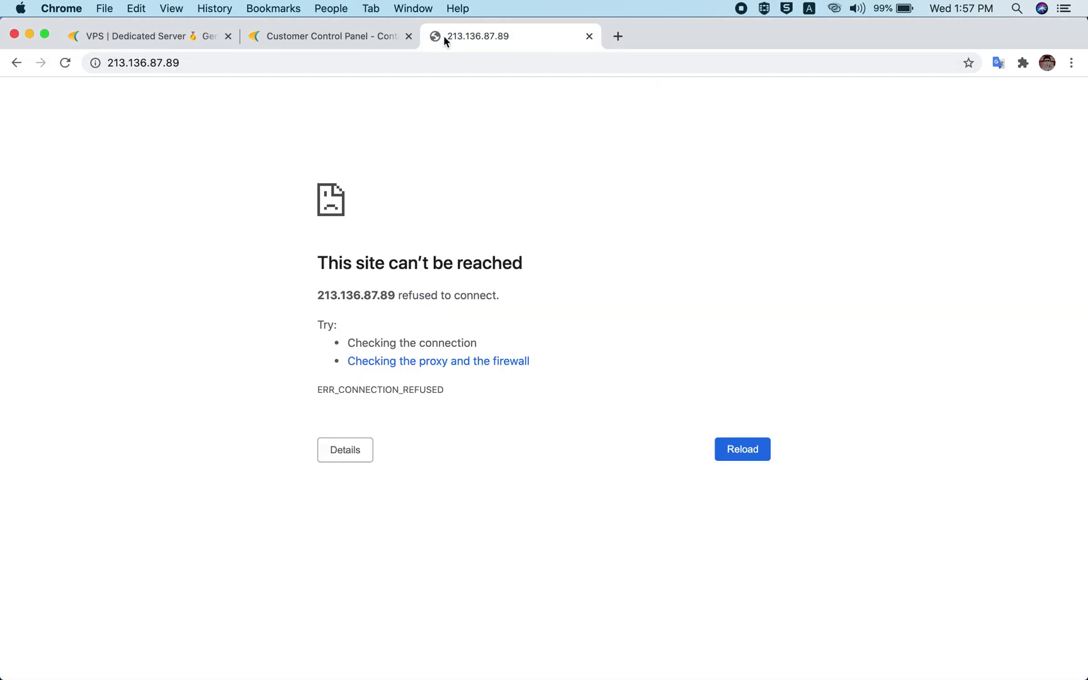
{"action": "left_click", "coordinate": [273, 58]}
{"action": "key", "text": "Return"}
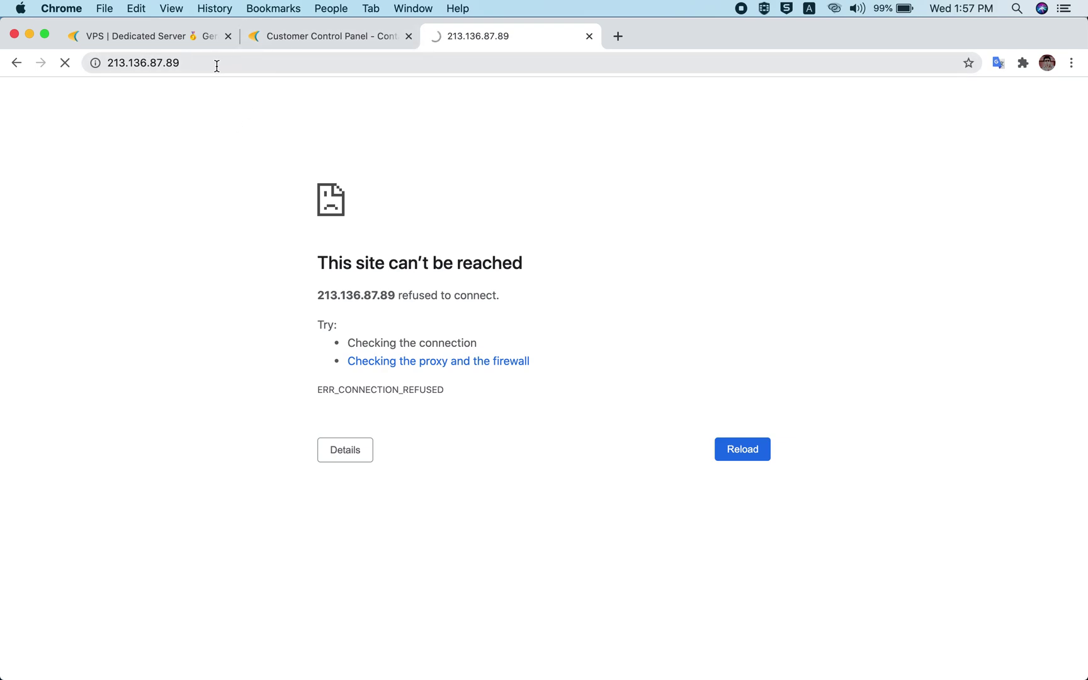
{"action": "left_click", "coordinate": [348, 37]}
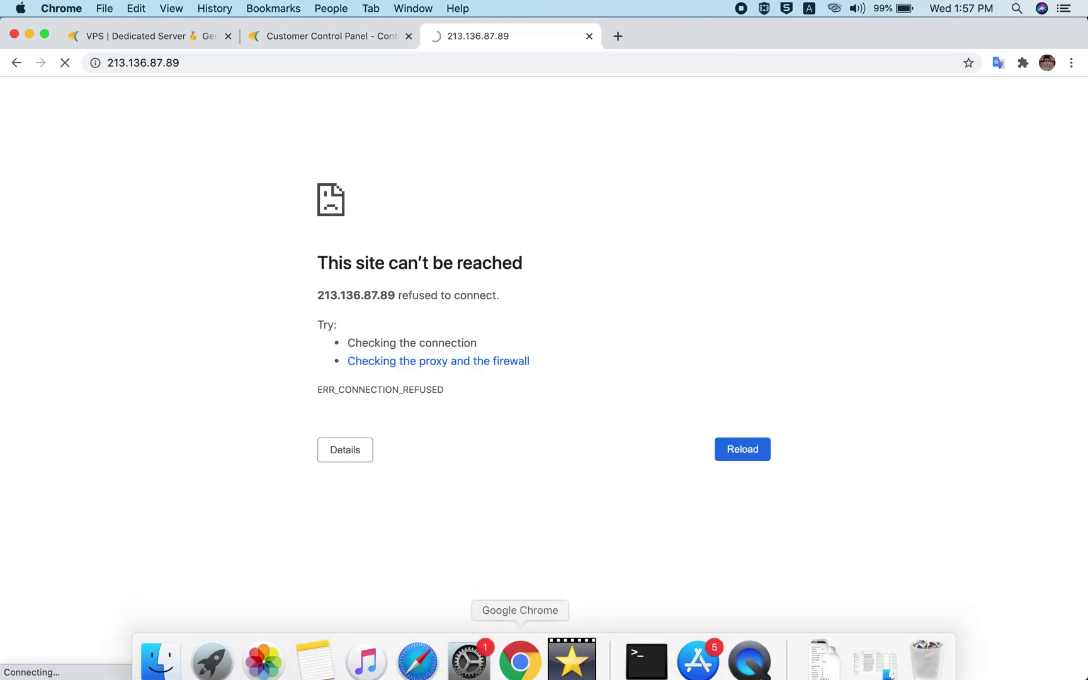
{"action": "left_click", "coordinate": [651, 649]}
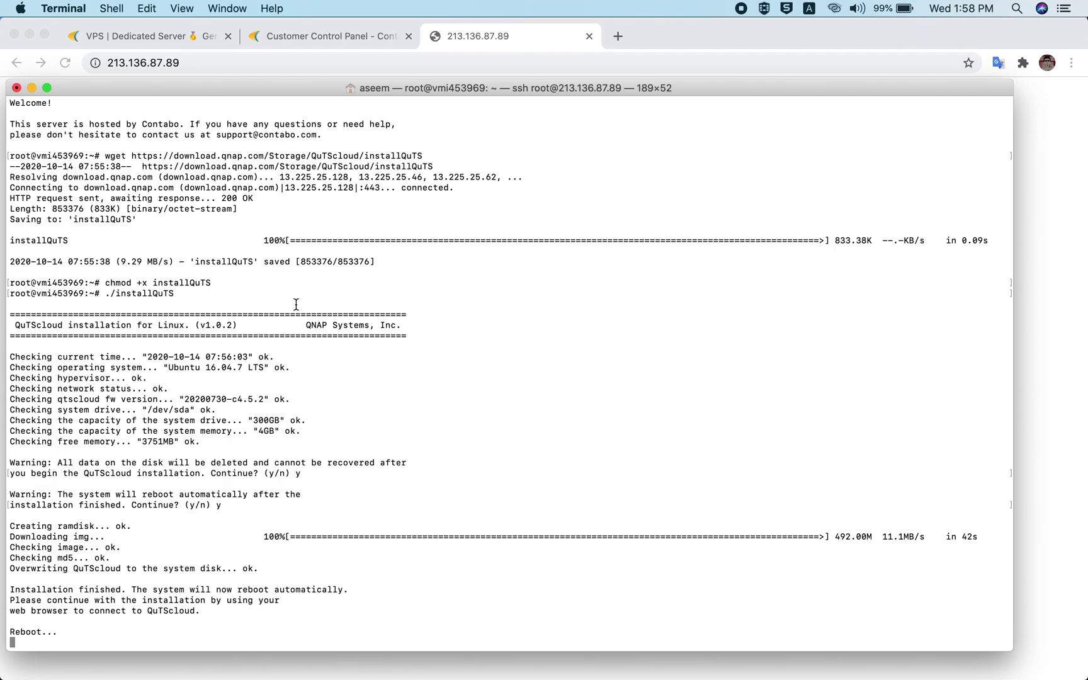
Load 213.136.87.89 again in its Chrome tab and start the Smart Installation from the QTS welcome page.
{"action": "left_click", "coordinate": [459, 41]}
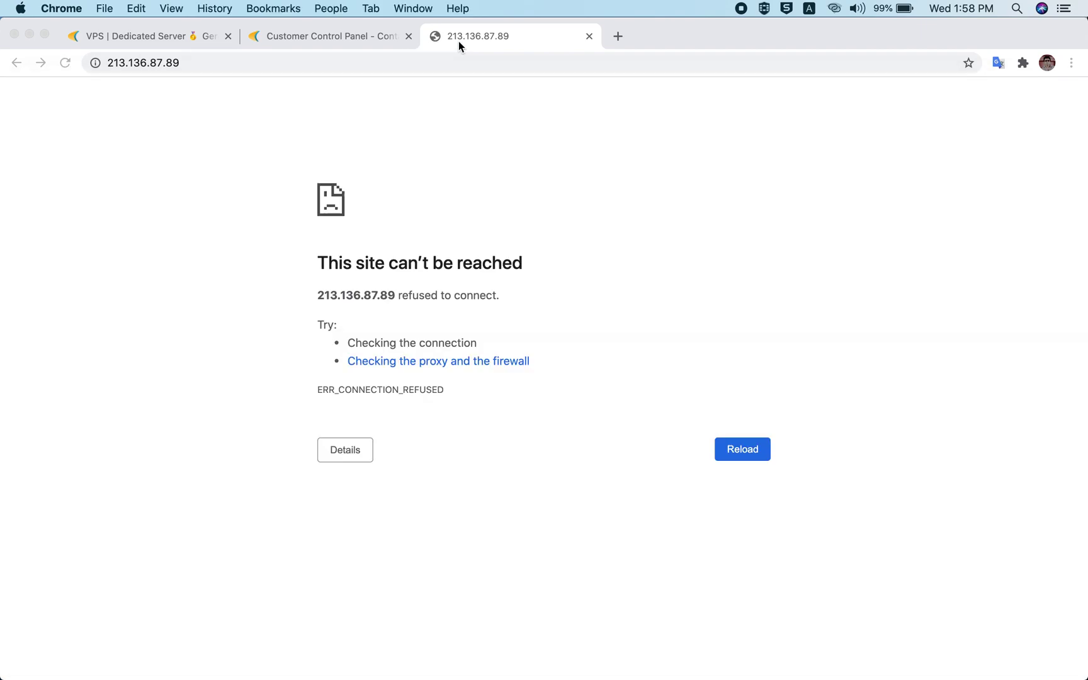
{"action": "left_click", "coordinate": [298, 67]}
{"action": "key", "text": "Return"}
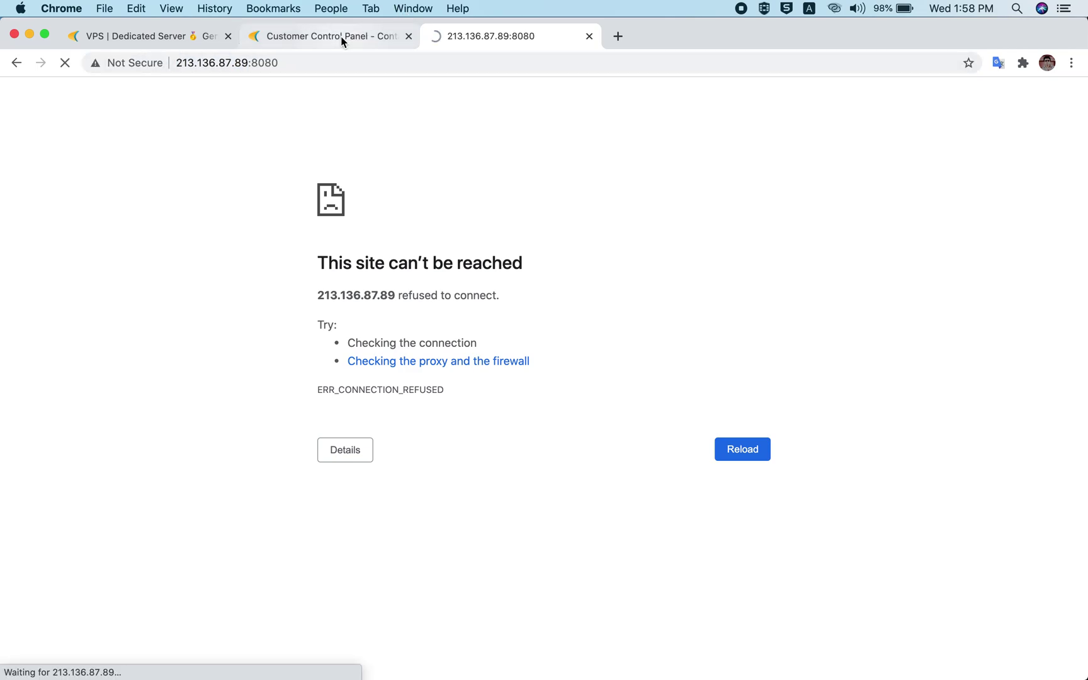
{"action": "left_click", "coordinate": [341, 36]}
{"action": "left_click", "coordinate": [532, 36]}
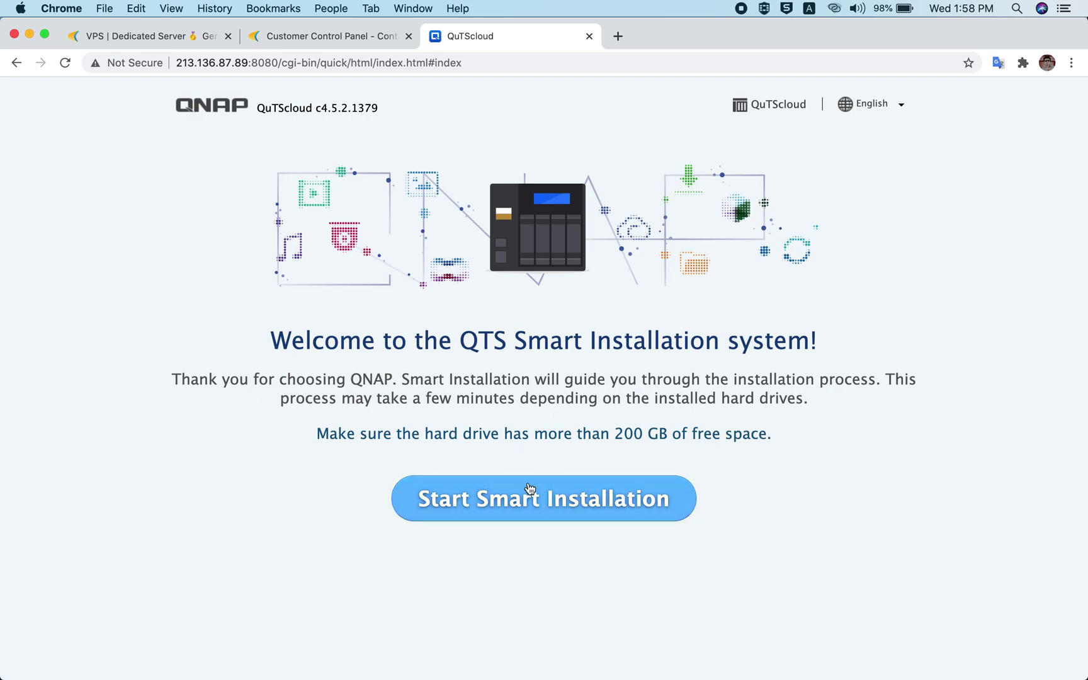
{"action": "left_click", "coordinate": [566, 510]}
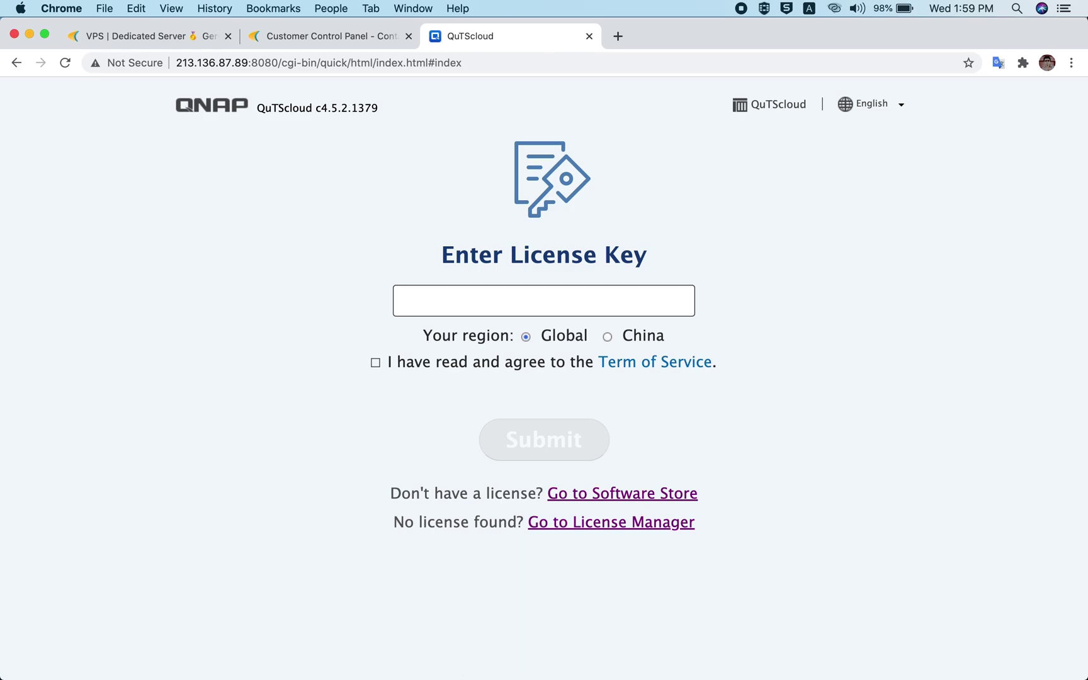
{"action": "mouse_move", "coordinate": [467, 655]}
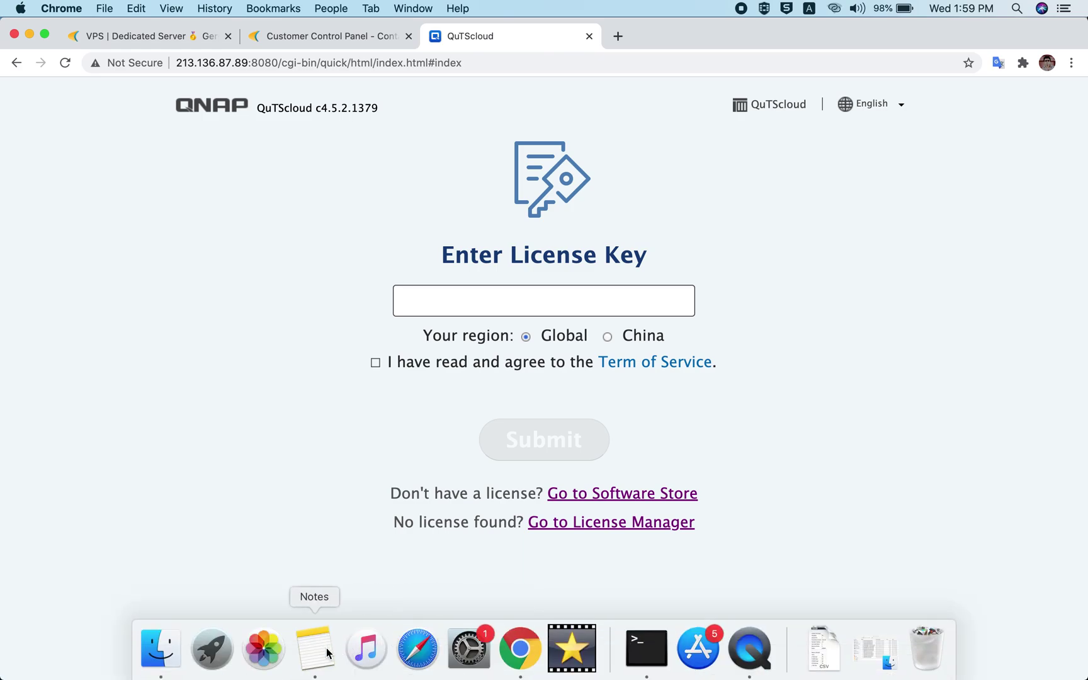